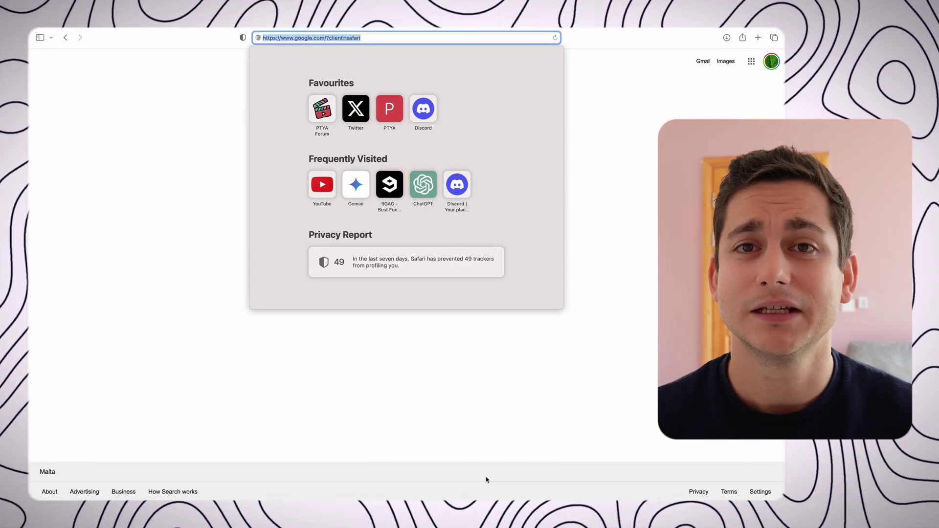
Step: Load the elevenlabs.io website from Safari's address bar
text(levenlabs)
key(Return)
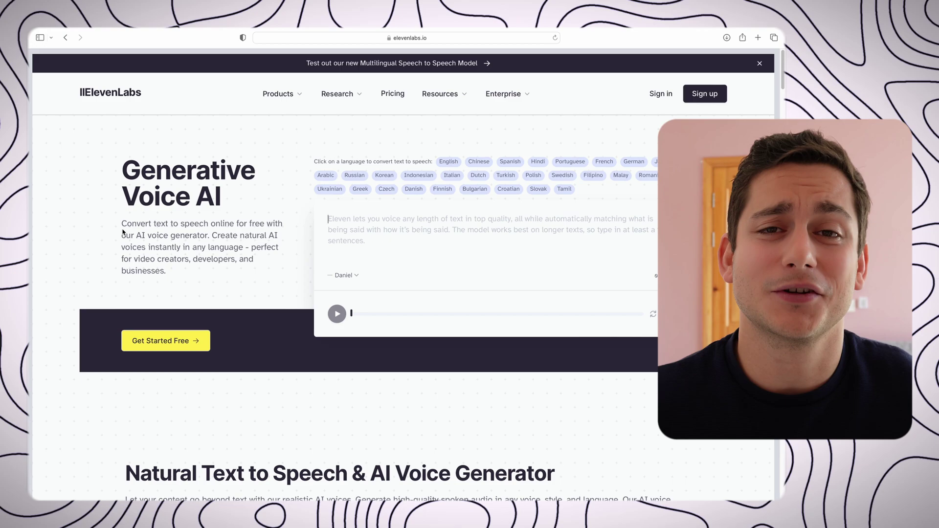
Step: Paste the first description sentence into the homepage demo and play it in the Freya voice
drag(122, 224, 211, 235)
key(super+c)
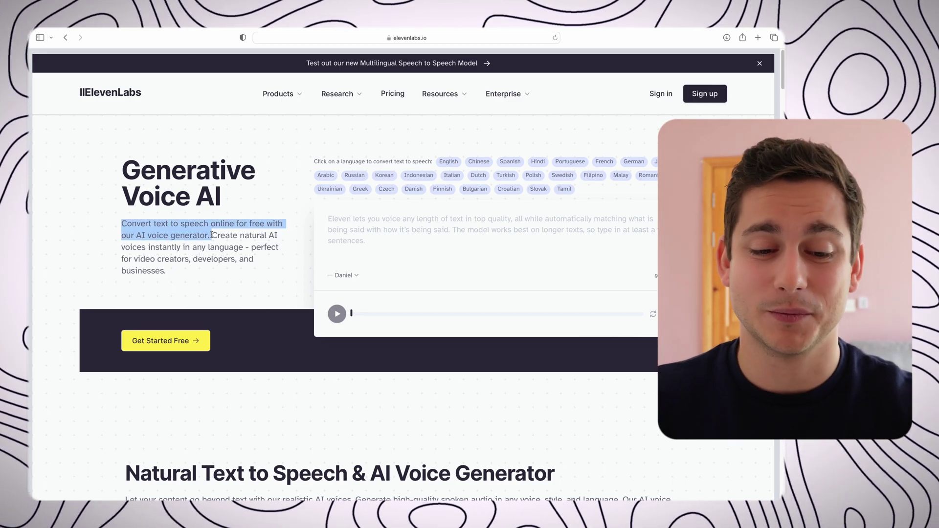
click(370, 247)
key(super+v)
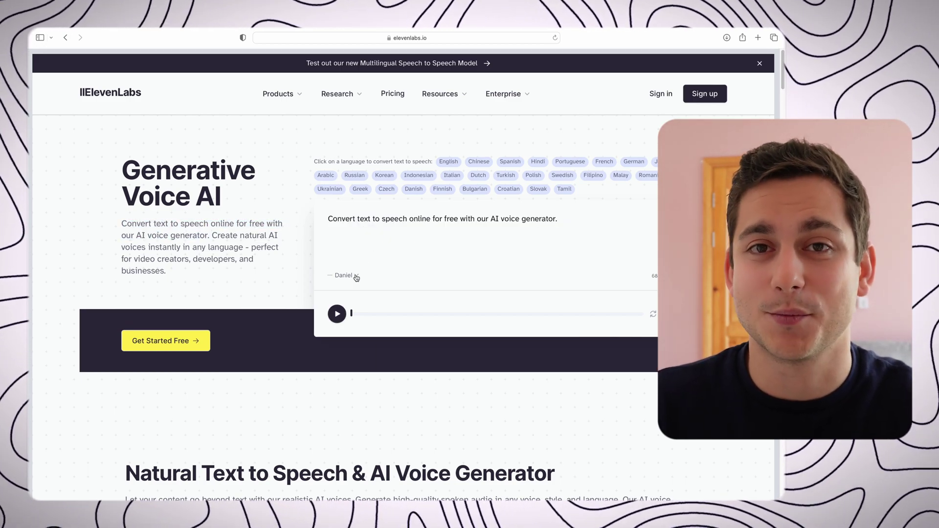
click(356, 276)
scroll(364, 352, down, 5)
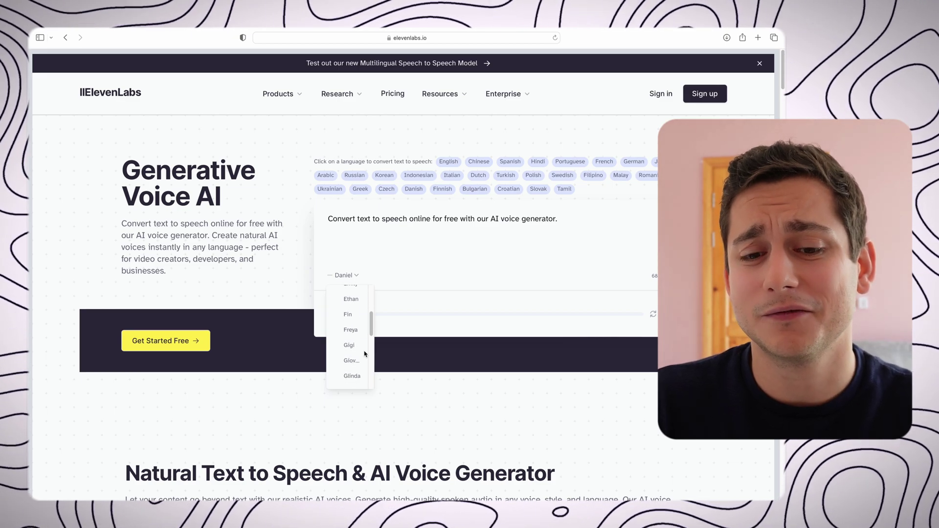
click(350, 330)
click(344, 313)
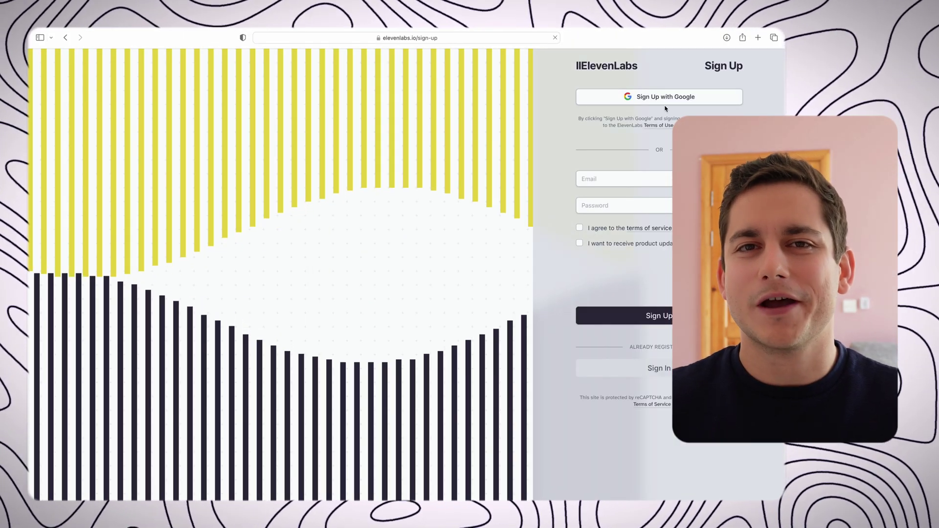
Step: Sign up with a Google account, then select the sample sentence in the text box
click(665, 100)
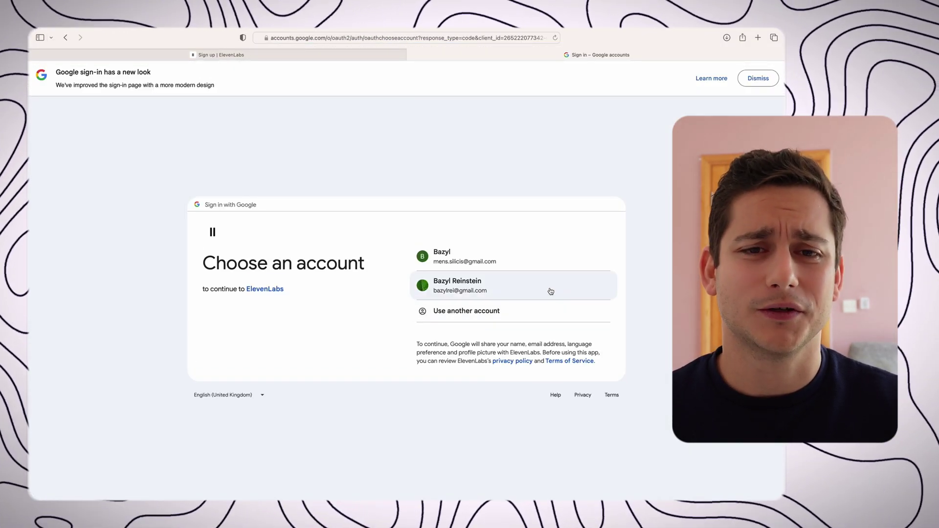
click(549, 291)
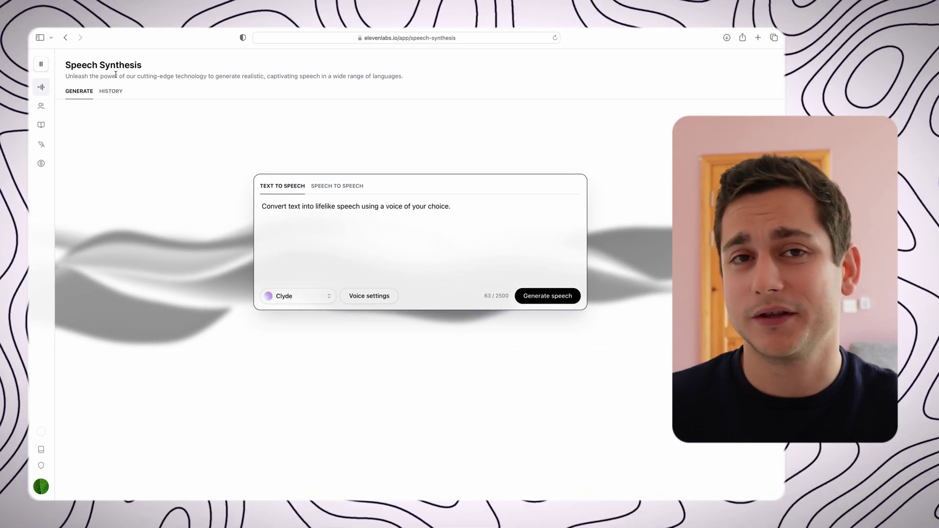
drag(470, 208, 260, 205)
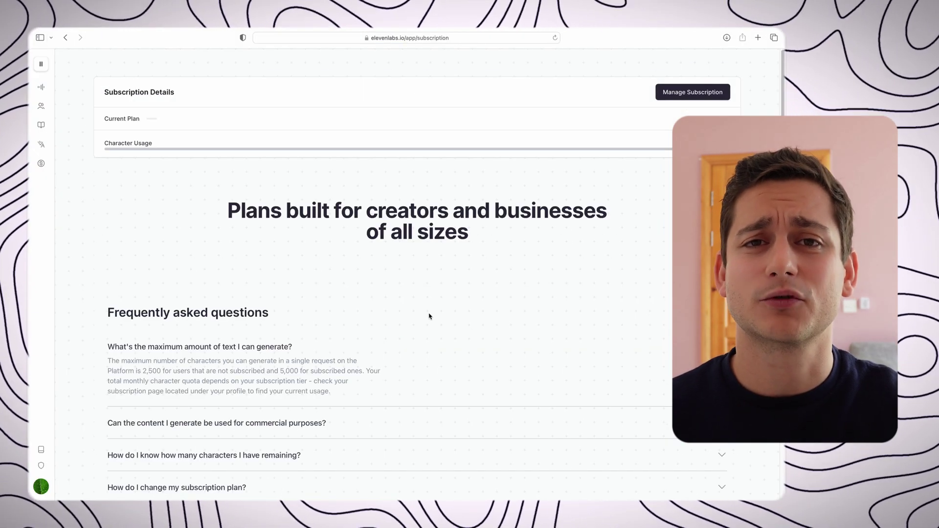
Step: Scroll through the subscription plans
scroll(429, 316, down, 3)
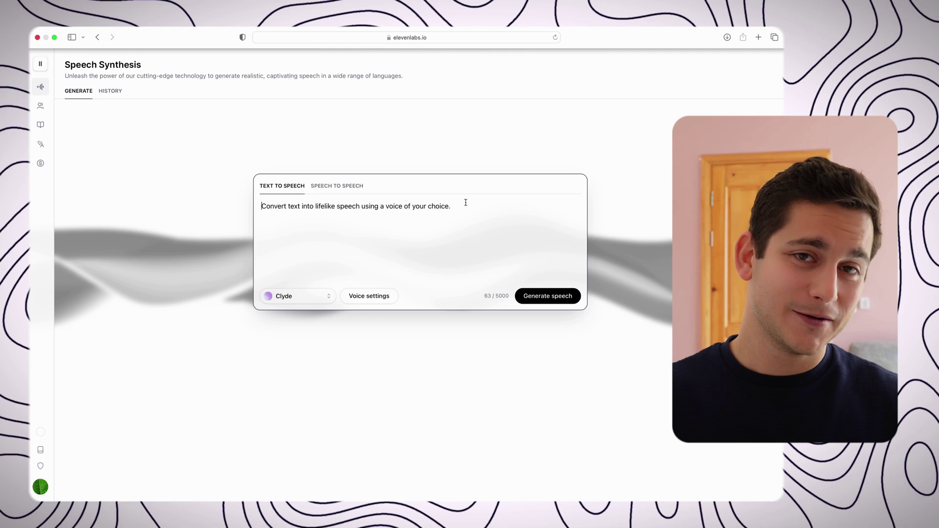
Step: Generate the sample sentence in the Clyde voice and play the 0:04 clip
triple_click(465, 202)
click(303, 277)
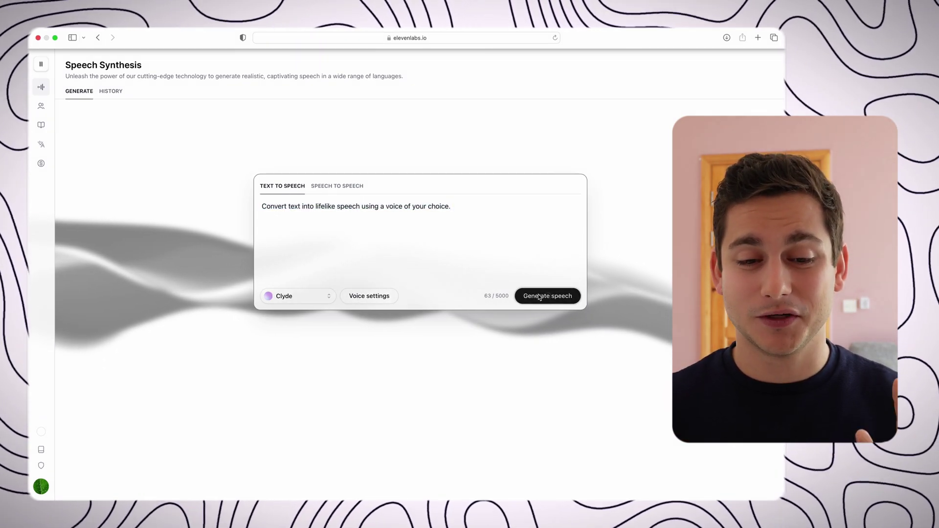
click(539, 297)
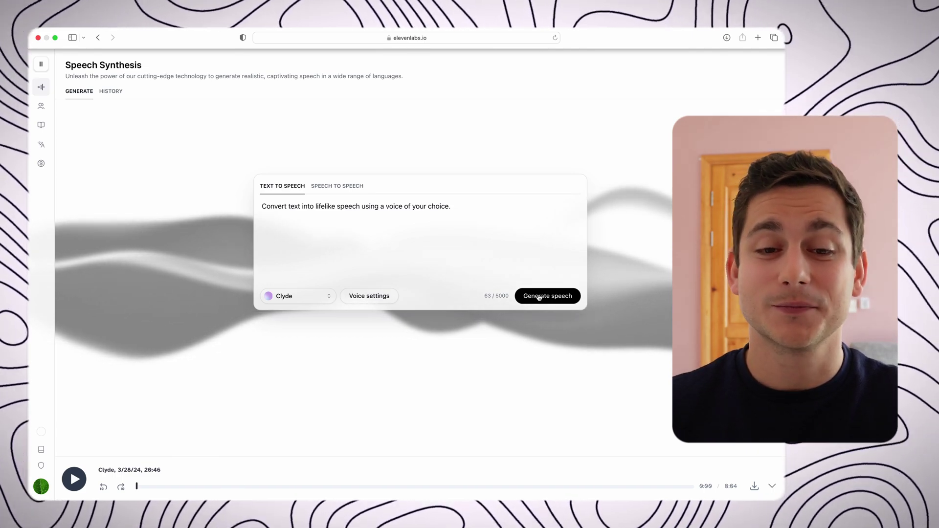
click(74, 479)
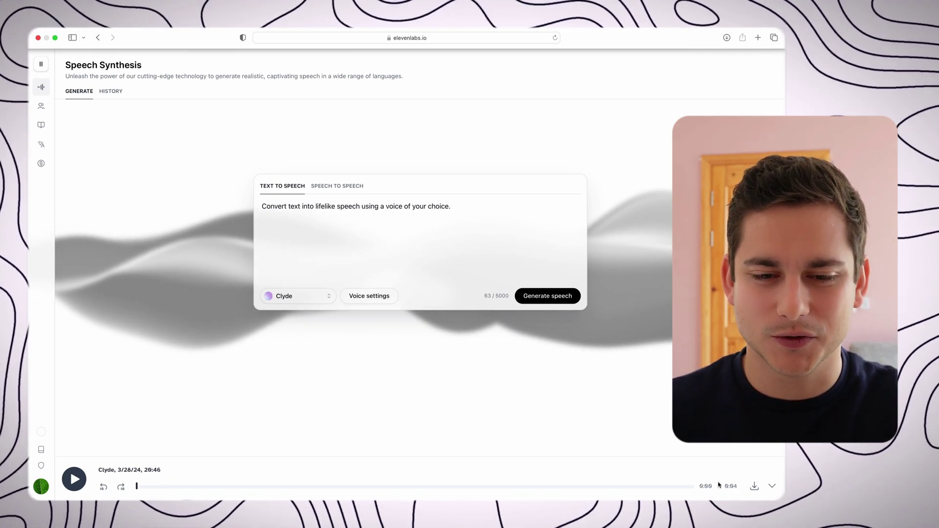
Step: Switch the voice to Serena and generate the sample sentence again
click(315, 296)
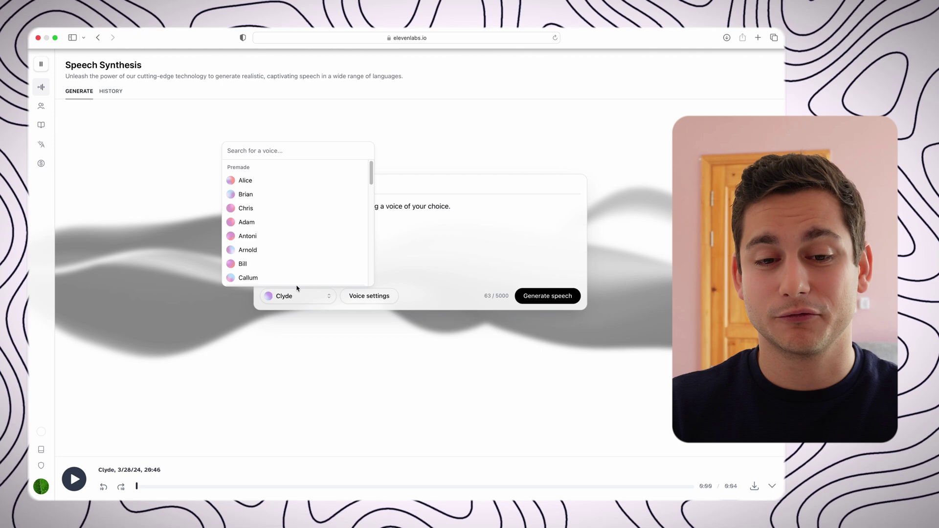
scroll(288, 259, down, 10)
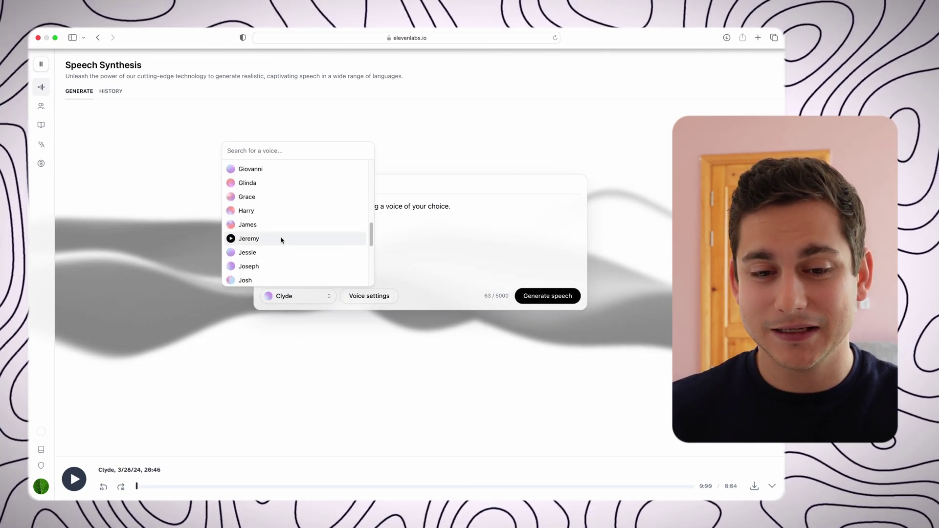
scroll(281, 239, down, 8)
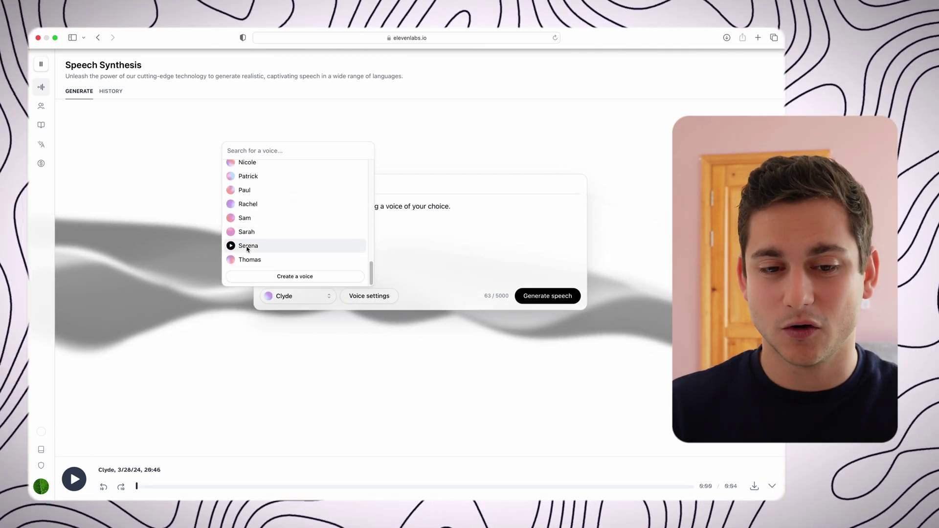
click(248, 246)
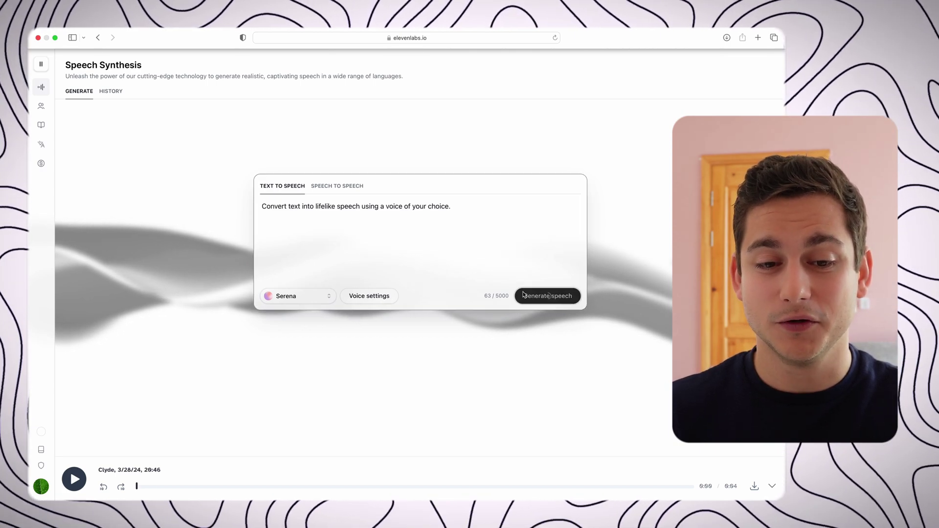
click(523, 294)
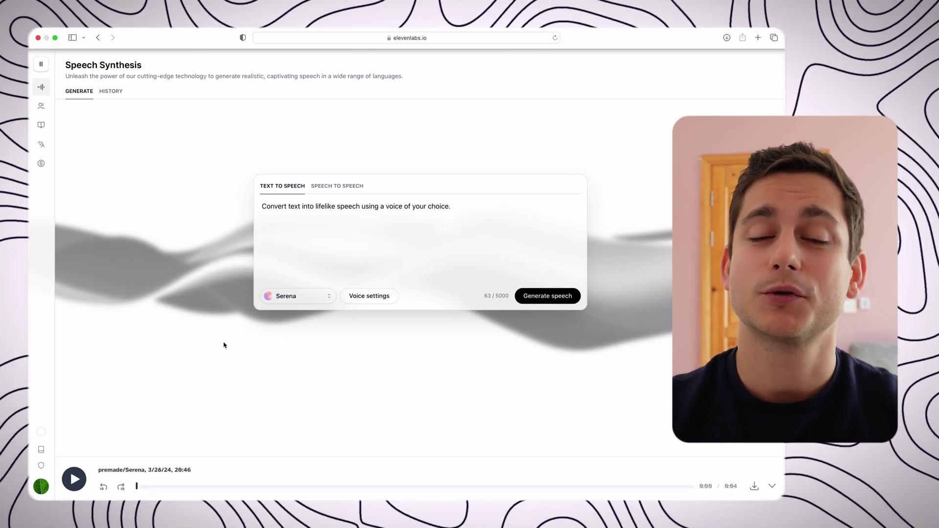
Step: Change the speech model in voice settings to Eleven Multilingual v2
click(385, 296)
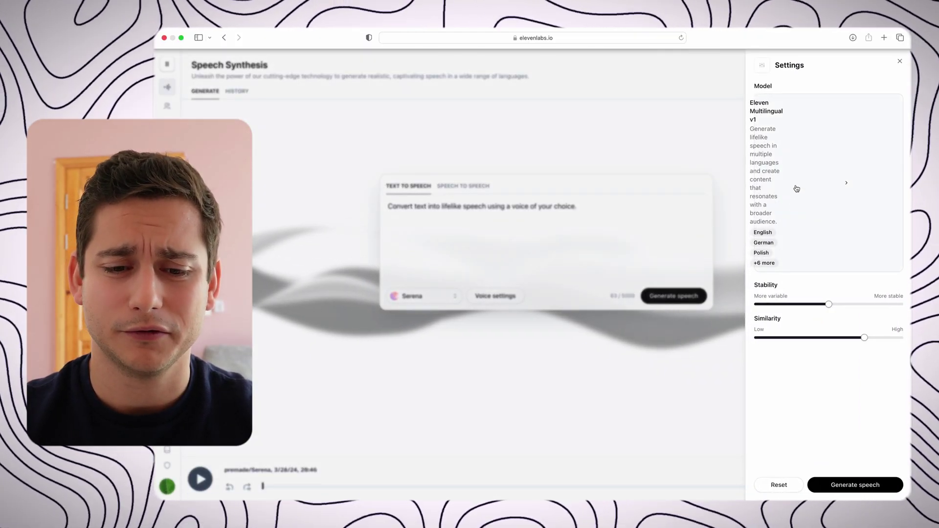
click(768, 239)
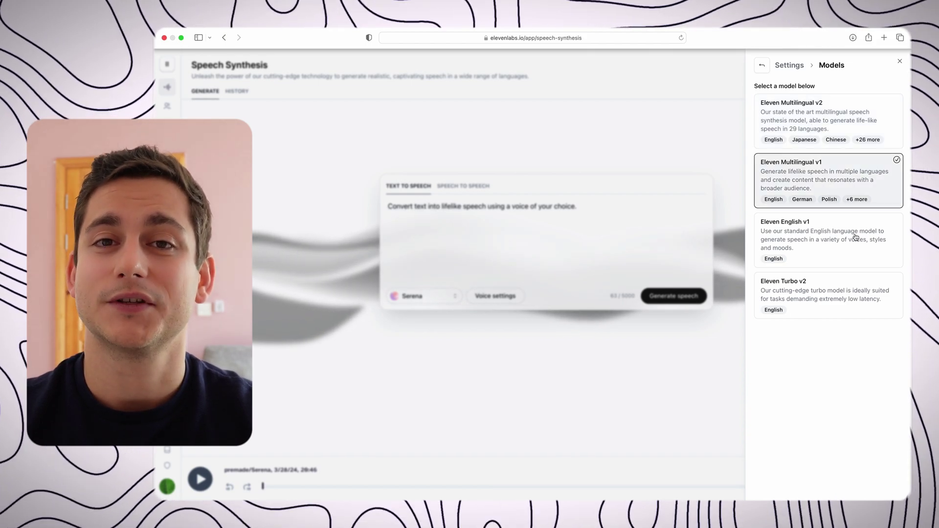
click(819, 113)
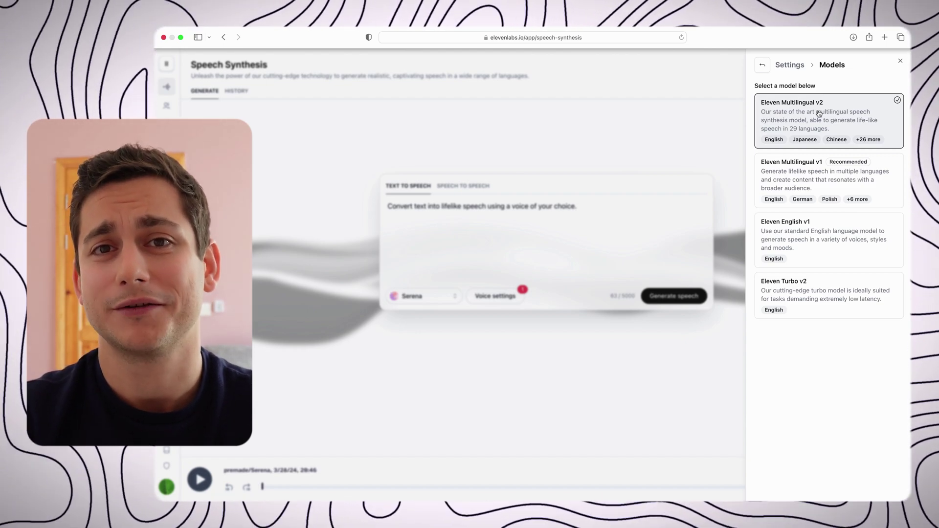
click(819, 114)
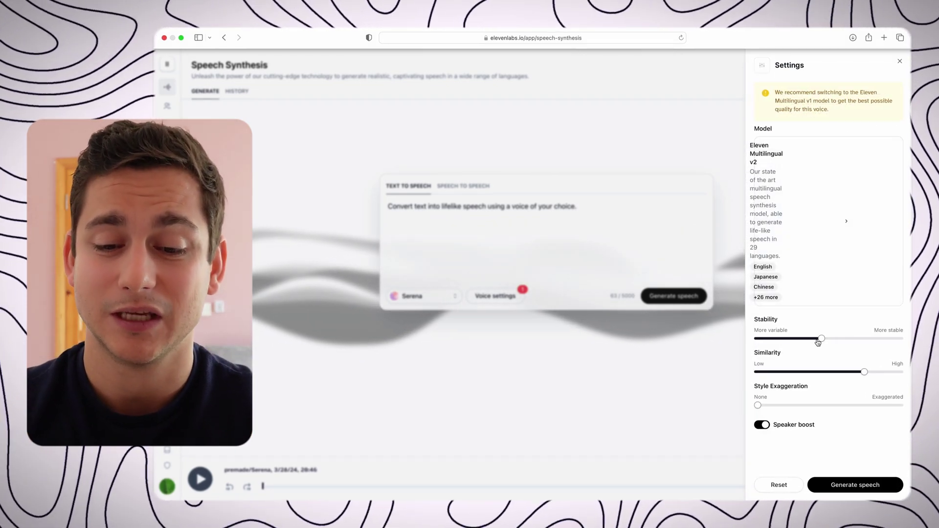
Step: Generate Serena clips with Stability at 100% and then 0%, and play the result
mouse_move(821, 339)
drag(820, 339, 899, 339)
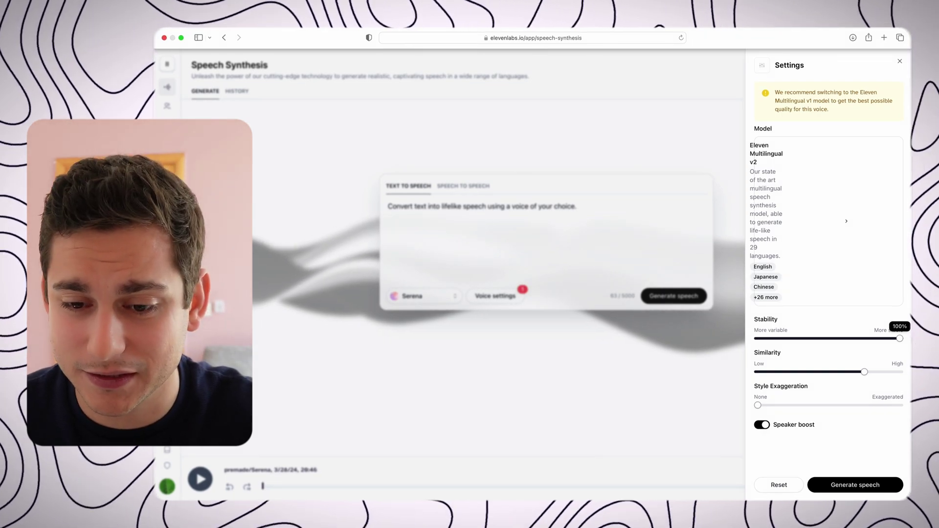
mouse_move(900, 339)
mouse_down()
mouse_move(782, 337)
mouse_move(900, 339)
mouse_up()
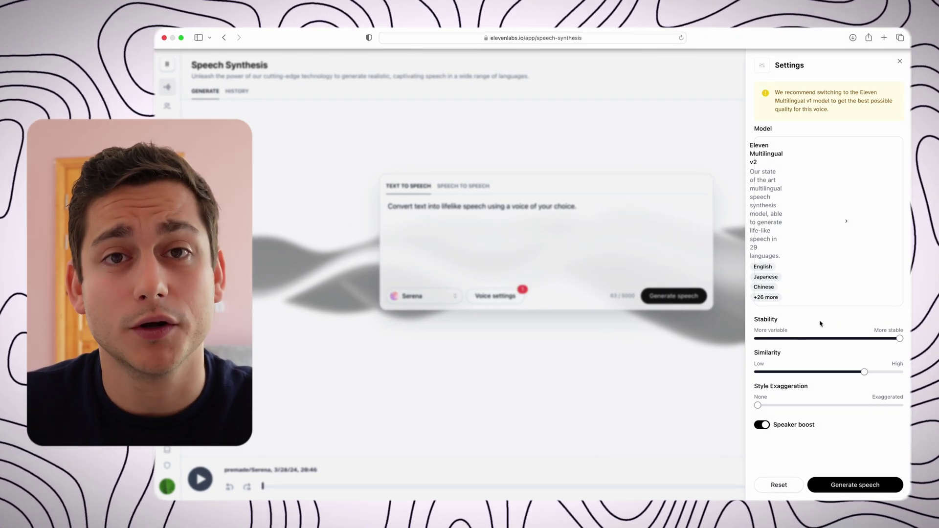
click(869, 489)
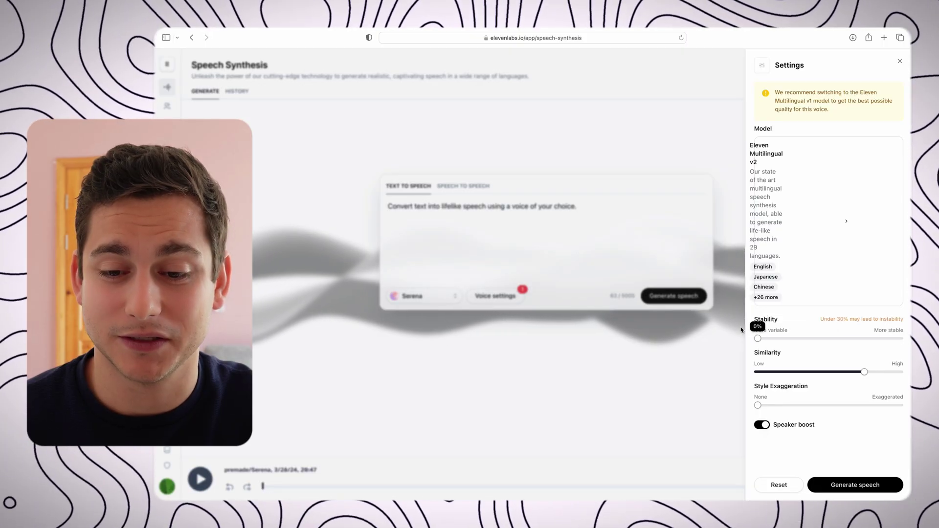
click(828, 483)
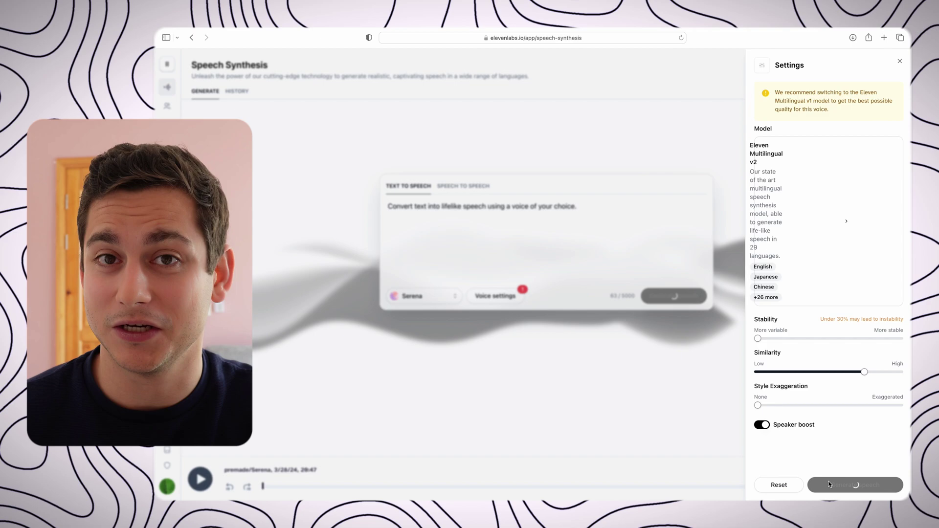
click(546, 375)
click(205, 480)
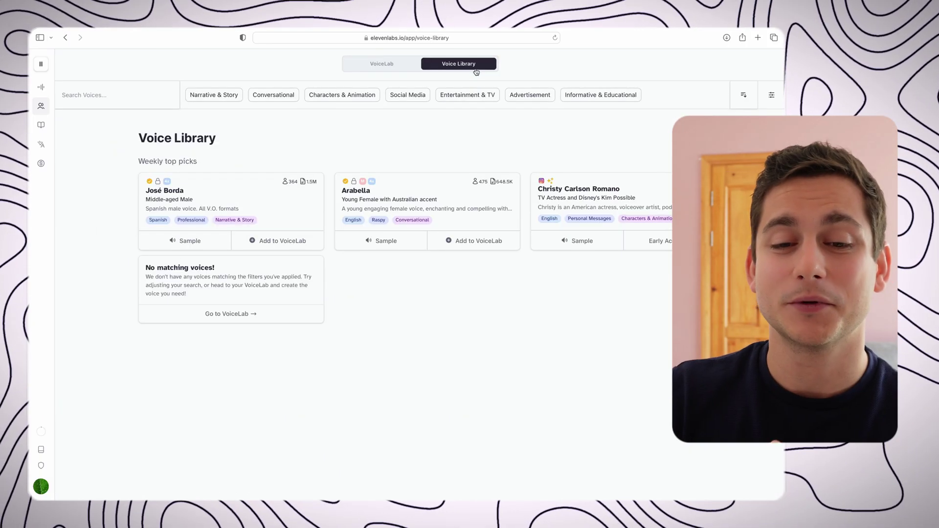
Step: Preview the Dhyogo Azevedo and Booker - Story Man voice samples in the Voice Library
scroll(386, 295, down, 10)
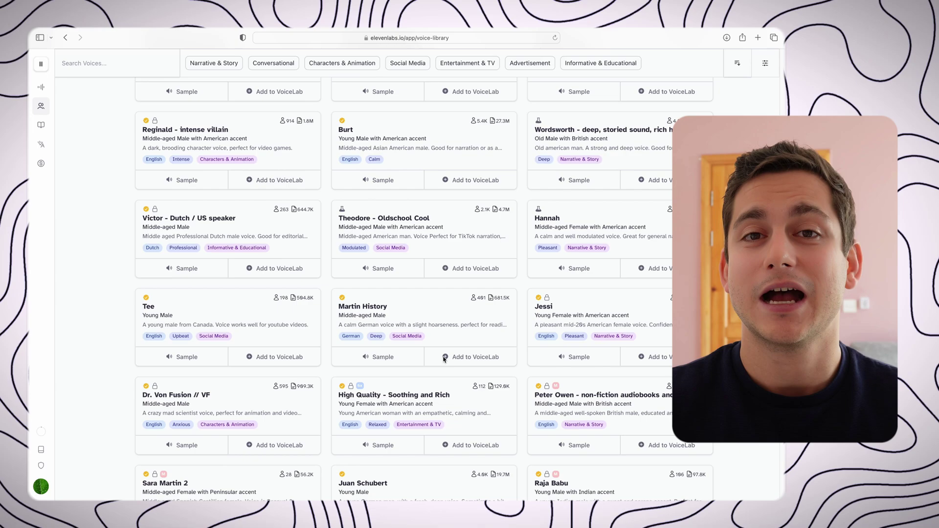
scroll(444, 359, down, 5)
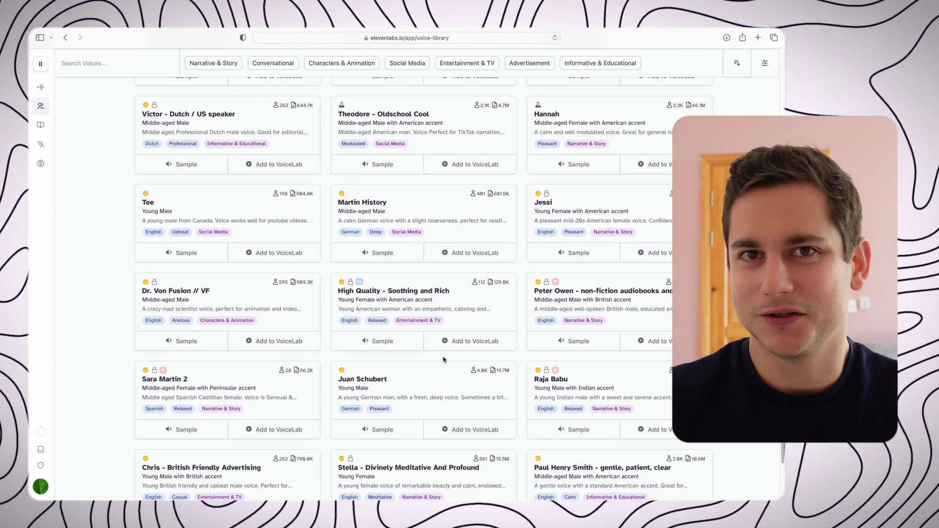
scroll(444, 359, down, 3)
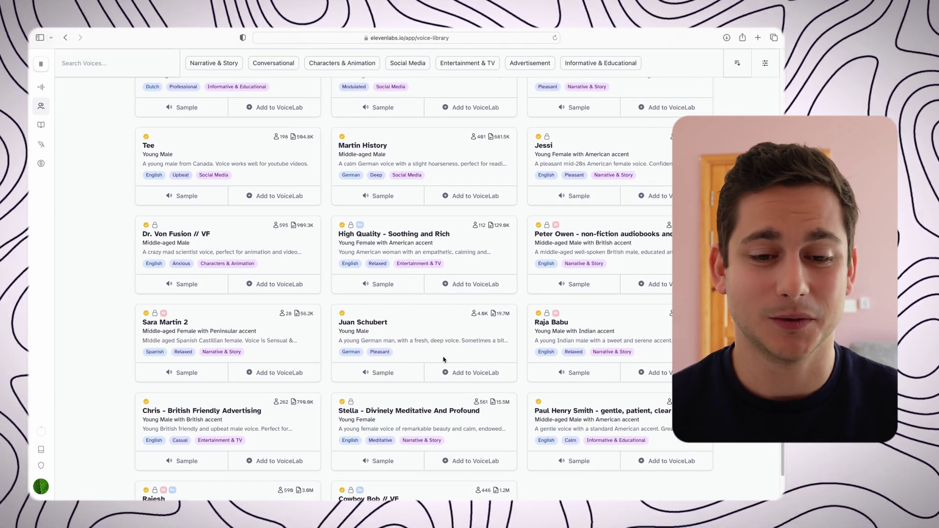
scroll(443, 360, down, 3)
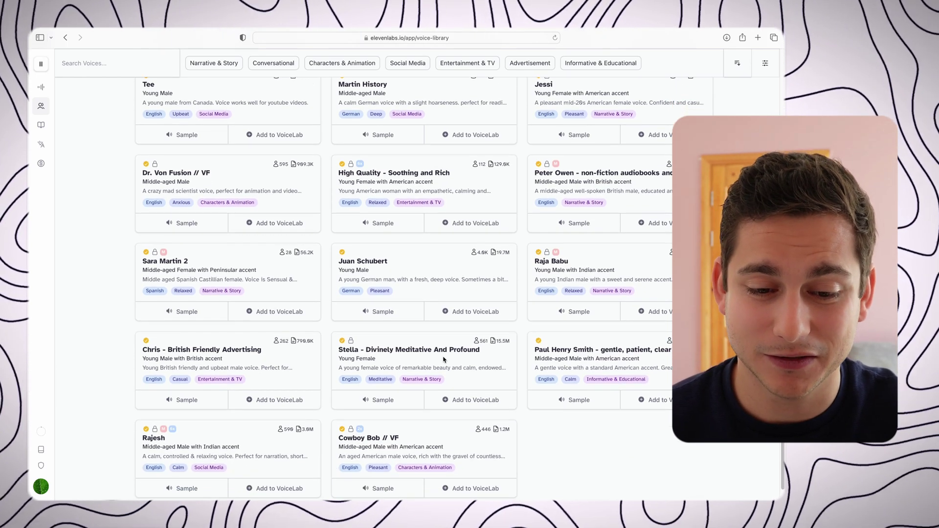
scroll(444, 359, down, 2)
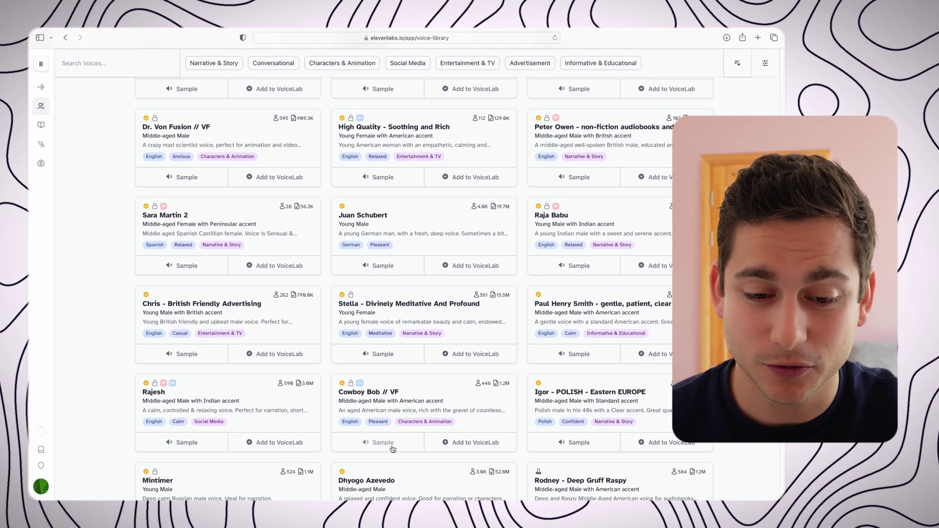
scroll(383, 441, down, 3)
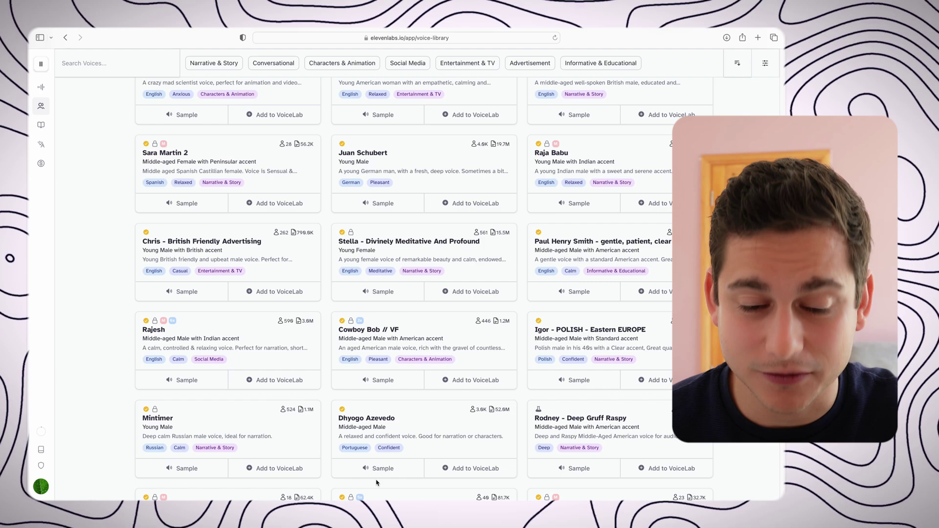
click(376, 469)
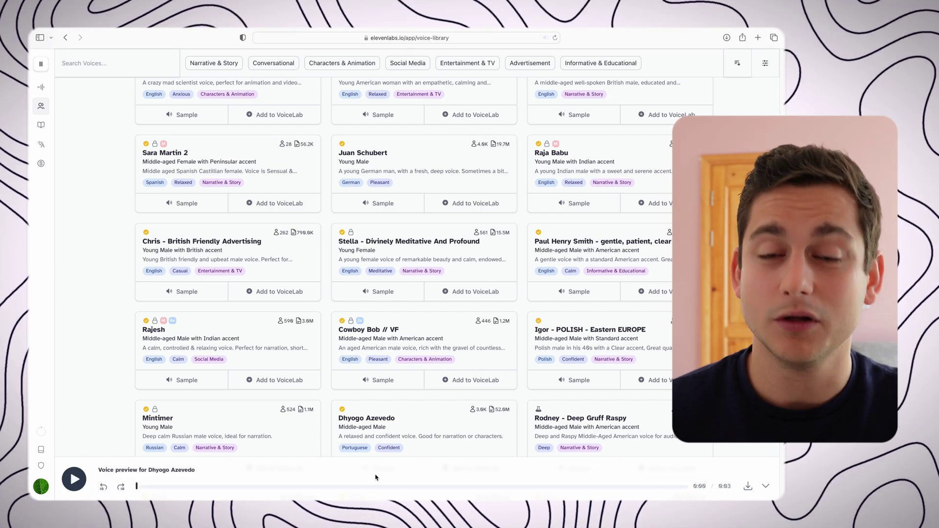
scroll(496, 383, down, 6)
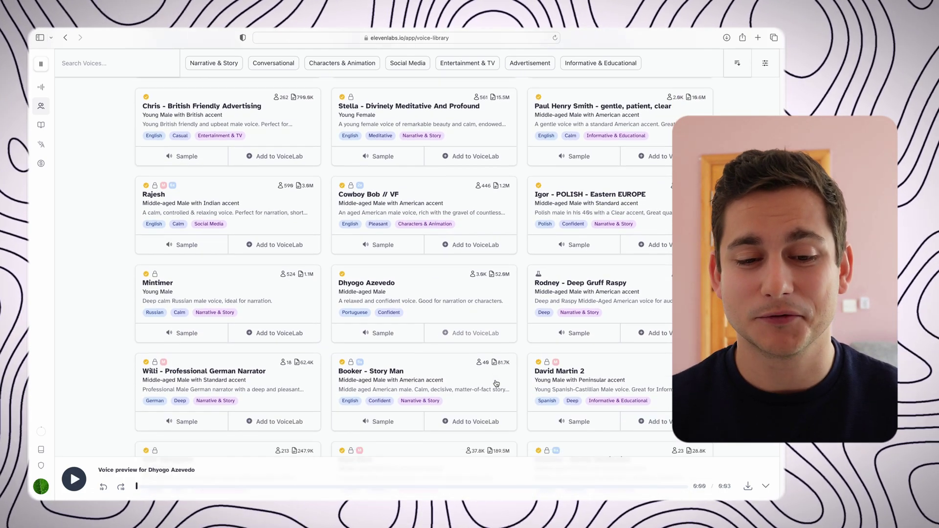
scroll(497, 383, down, 2)
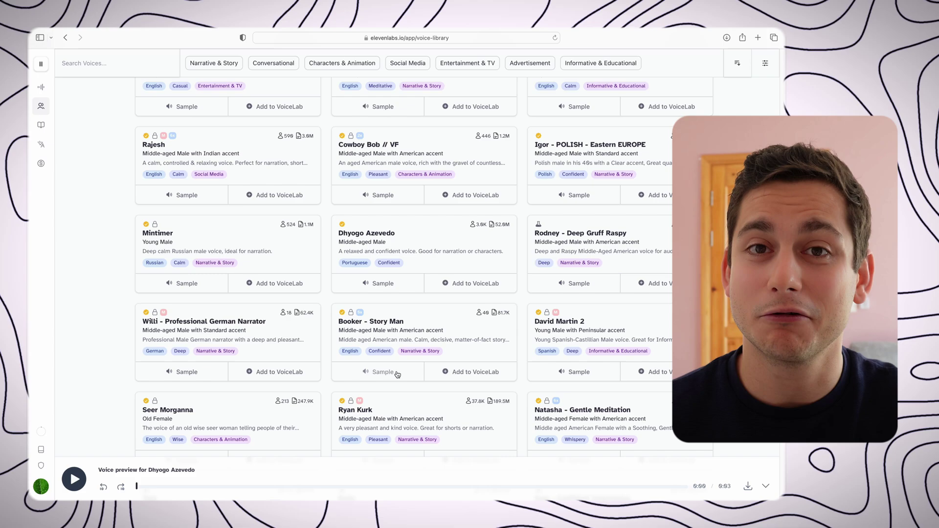
click(397, 373)
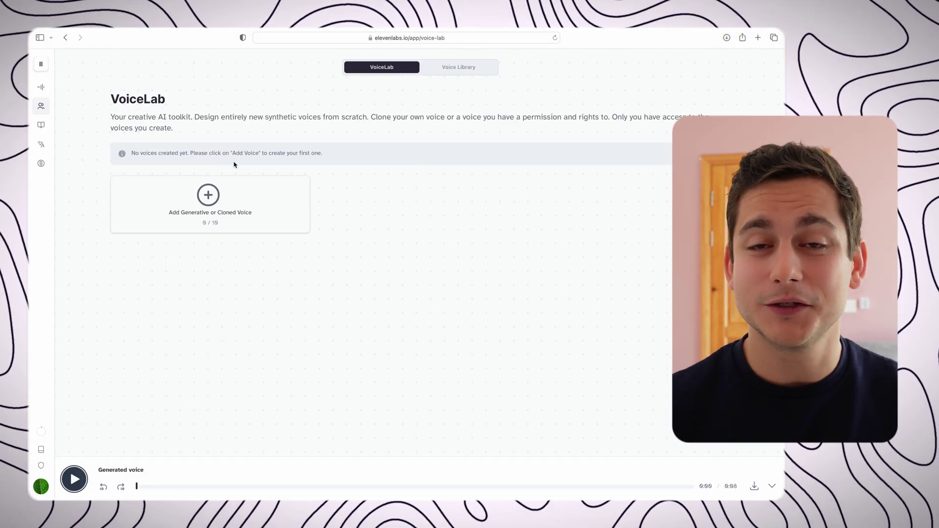
Step: Start adding a new generative or cloned voice in VoiceLab
click(228, 196)
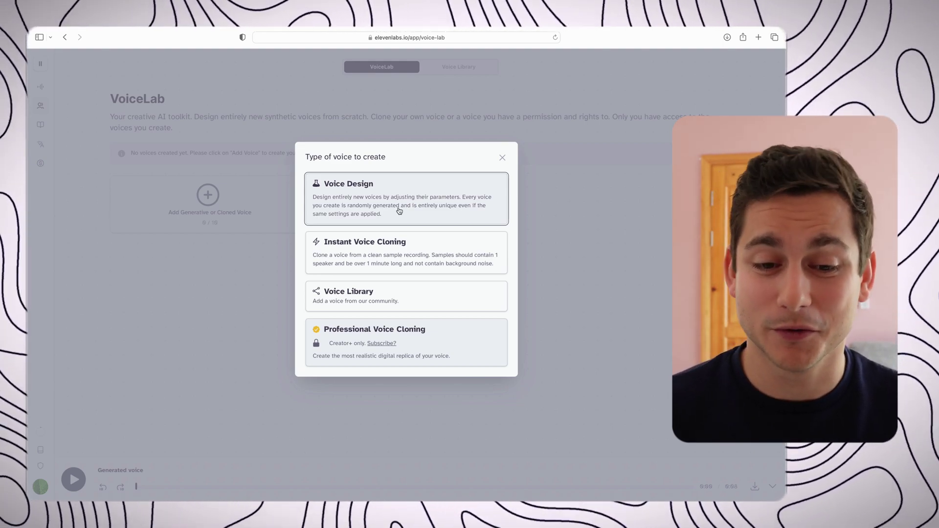
Step: Design a voice as Female, Young, British accent and generate a preview
click(399, 210)
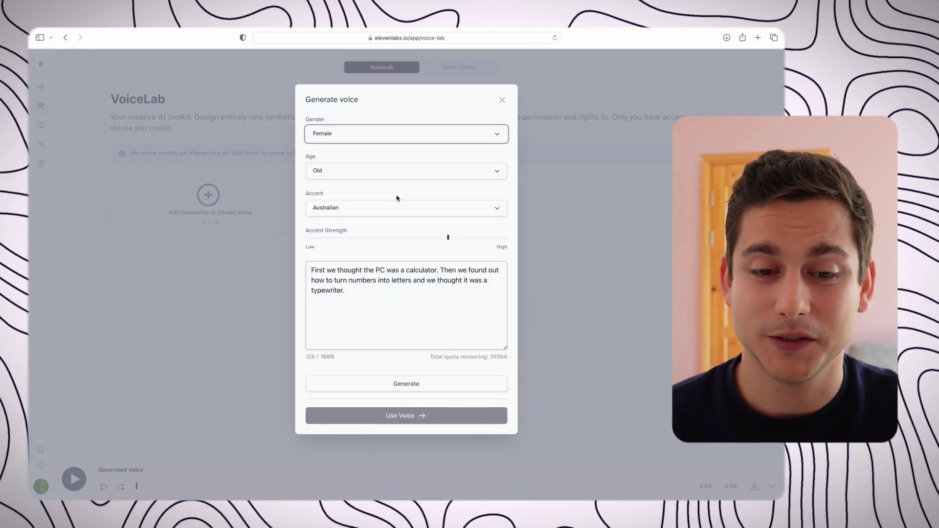
click(396, 137)
click(389, 153)
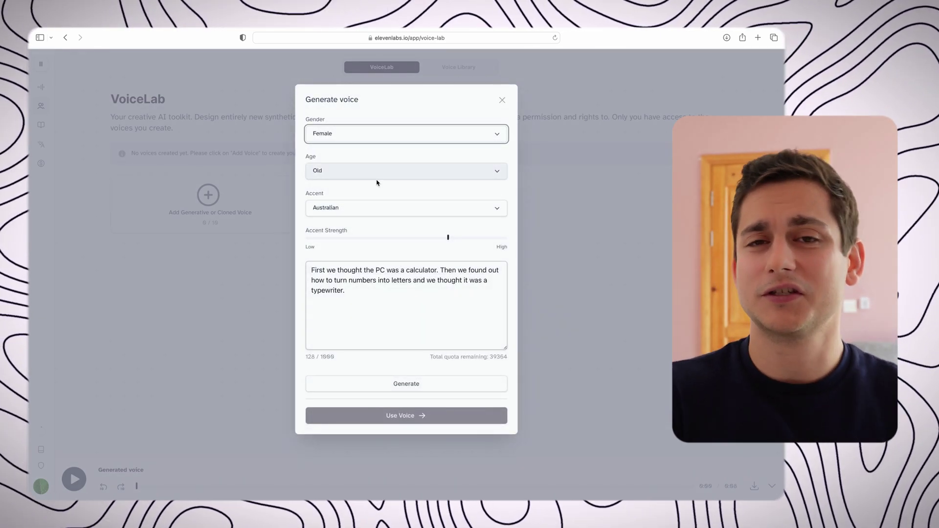
click(377, 176)
click(364, 191)
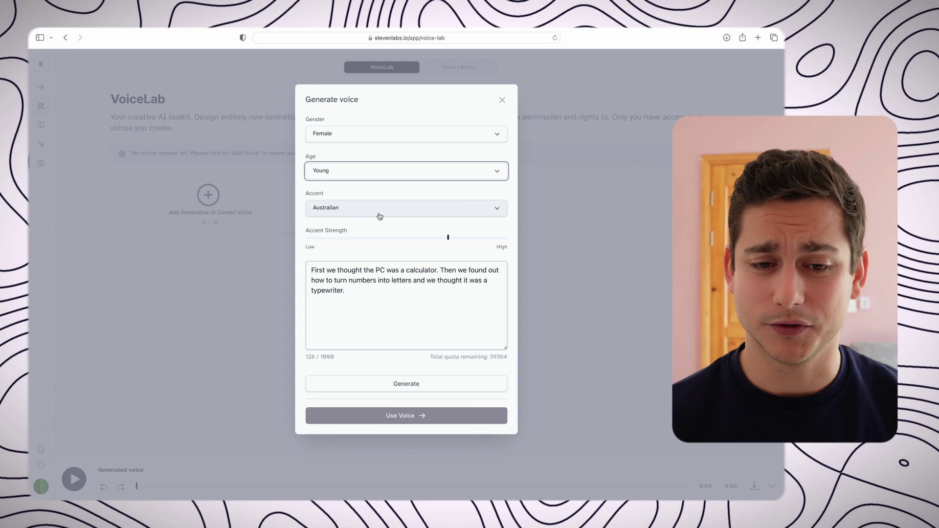
click(380, 215)
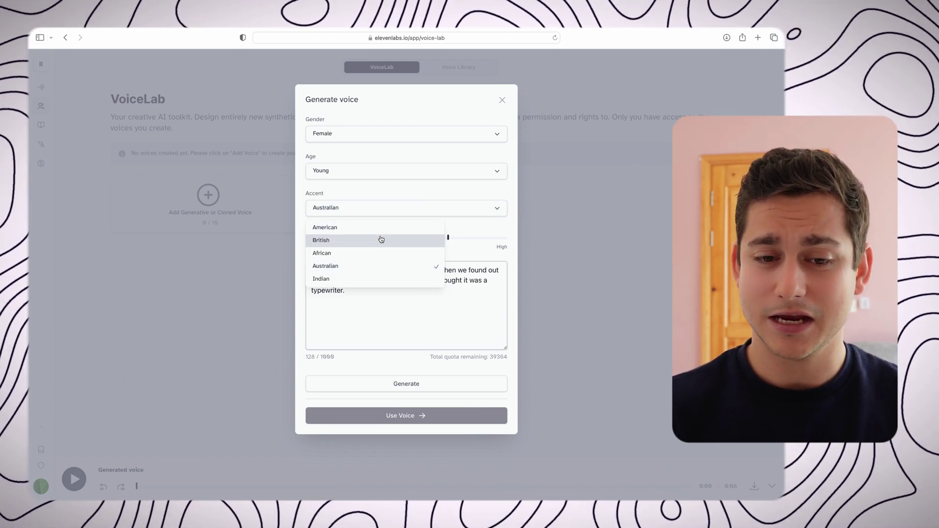
click(381, 239)
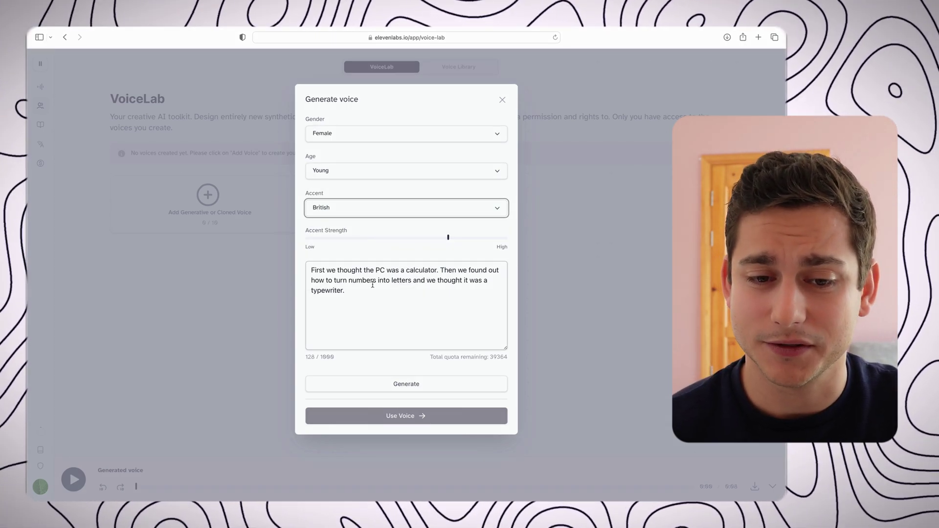
click(387, 387)
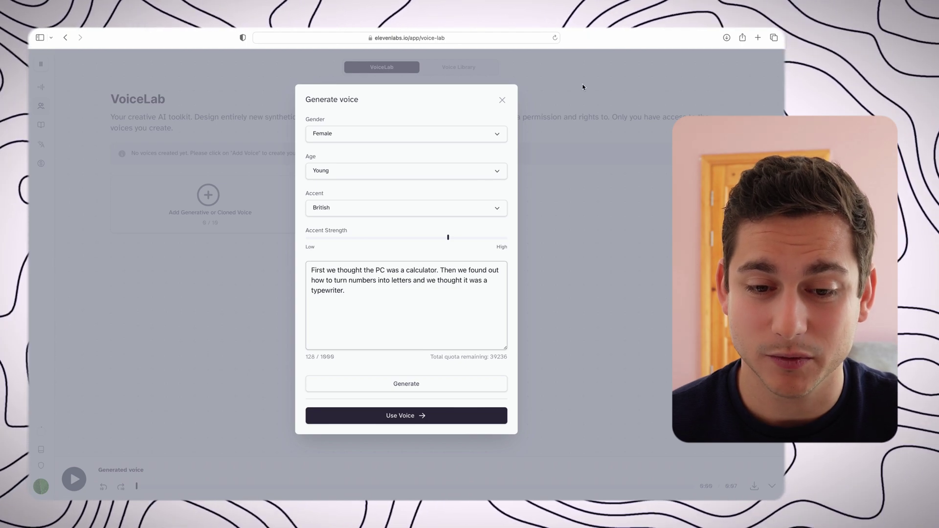
Step: Save the generated voice to VoiceLab under a chosen name
click(414, 415)
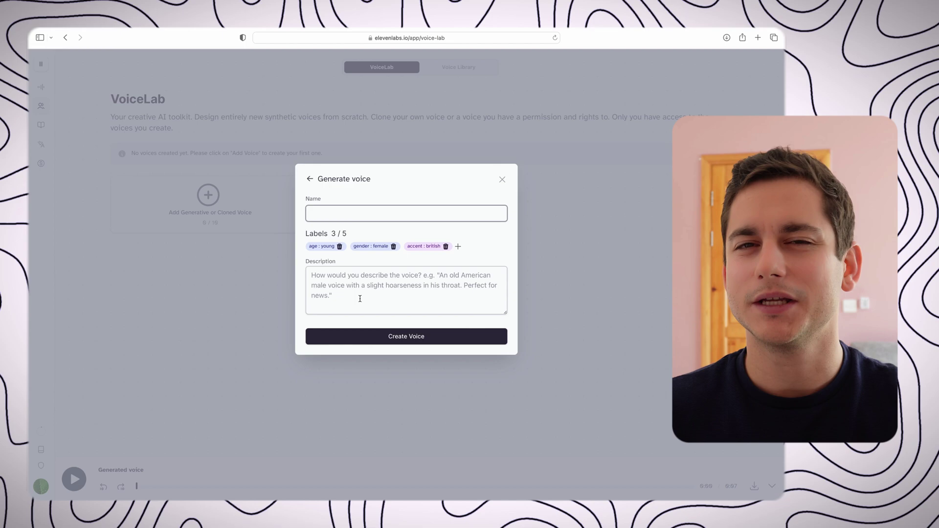
text(Emma Watso)
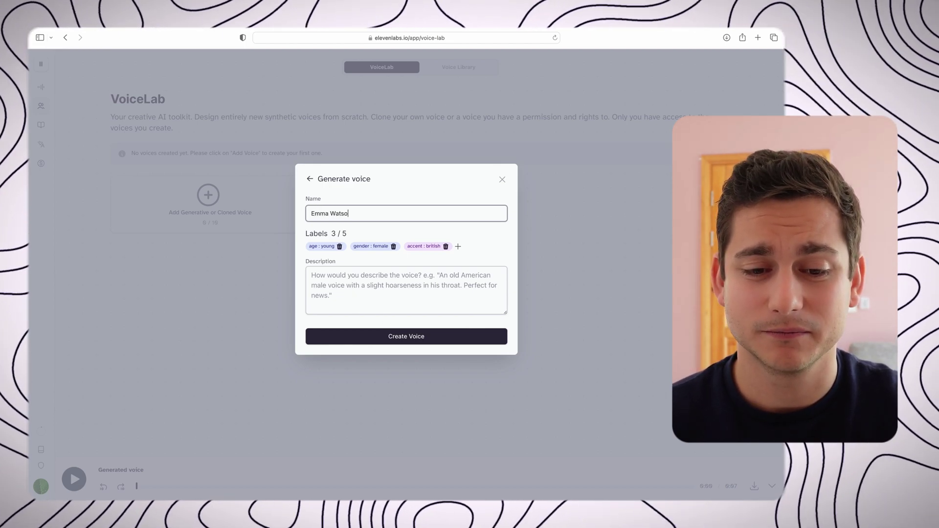
text(n)
click(410, 338)
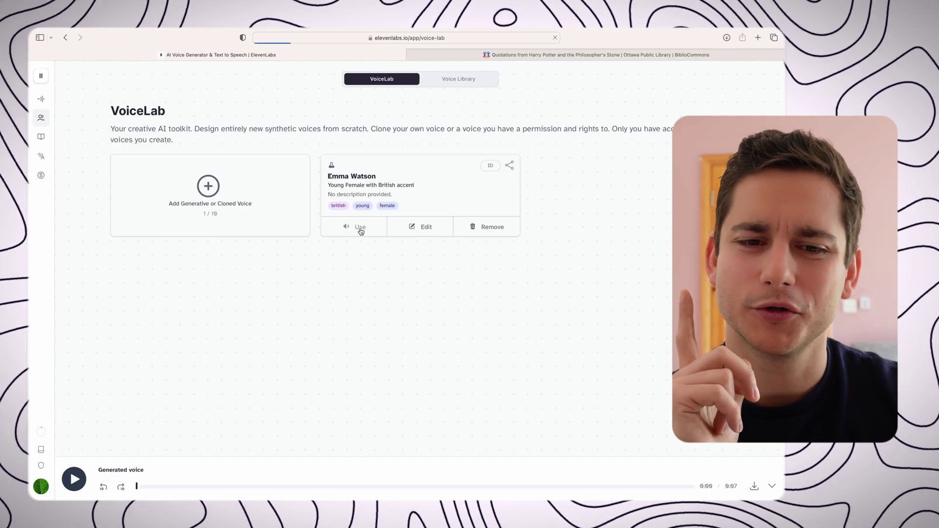
Step: In Speech Synthesis, replace the default text with the quote "Now, if you two don't mind…" and generate speech
click(360, 229)
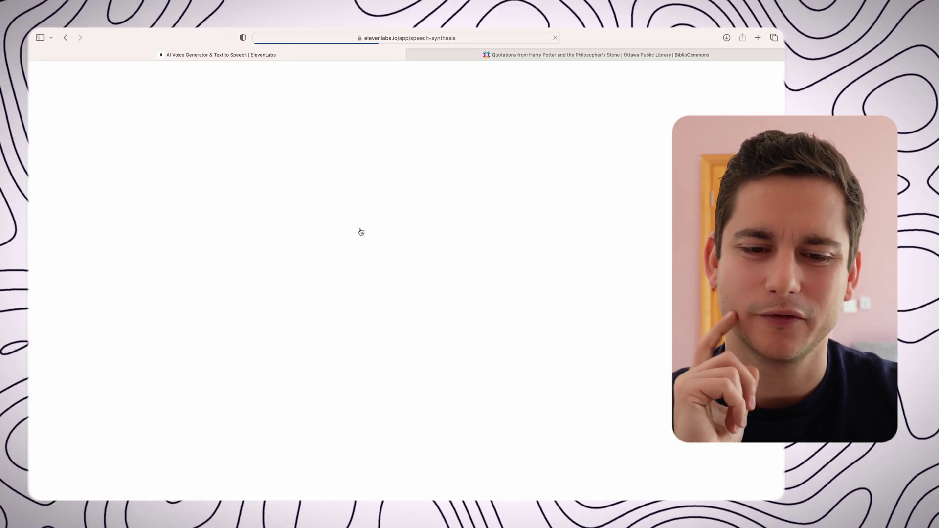
click(329, 238)
text(Now, if you two don't mind, I'm going to bed before either of you come up with another clever idea to get us killed or worse… expelled!)
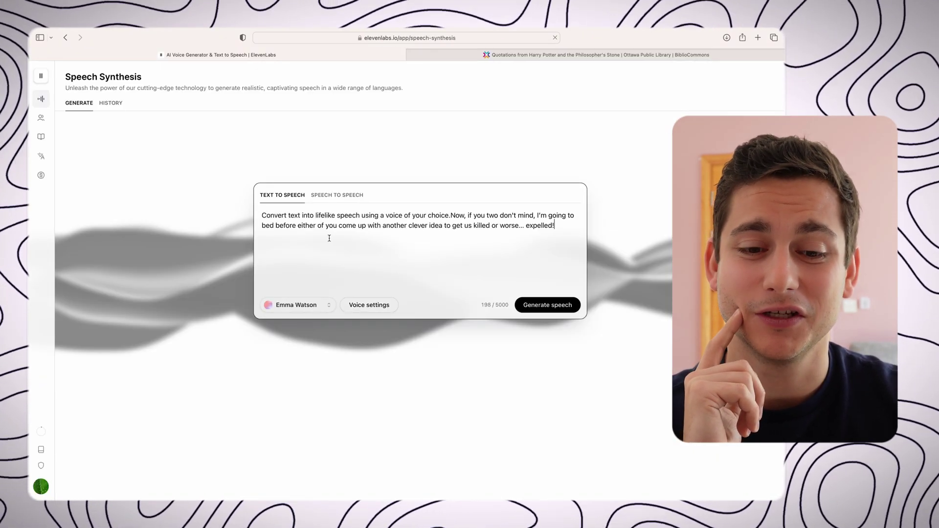
key(super+a)
text(Now, if you two don't mind, I’m going to bed before either of you come up with another clever idea to get us killed or worse... expelled!)
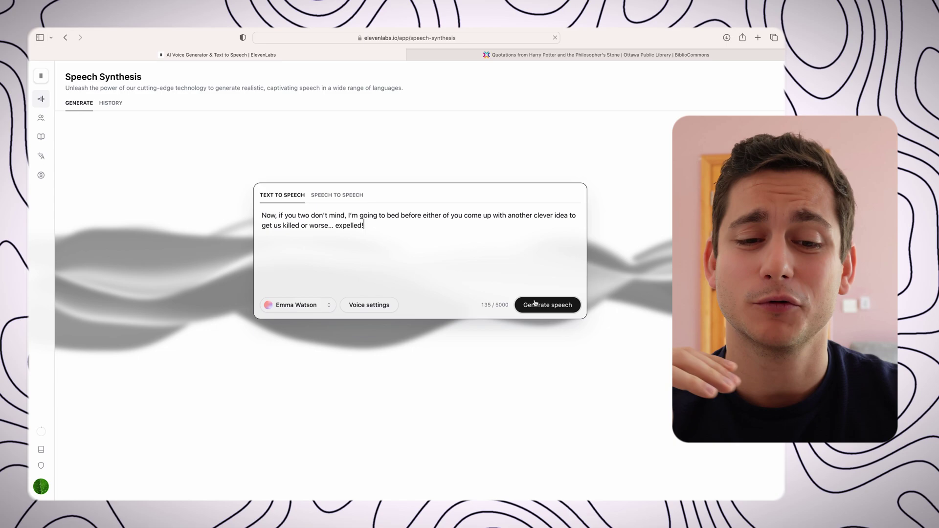
click(535, 304)
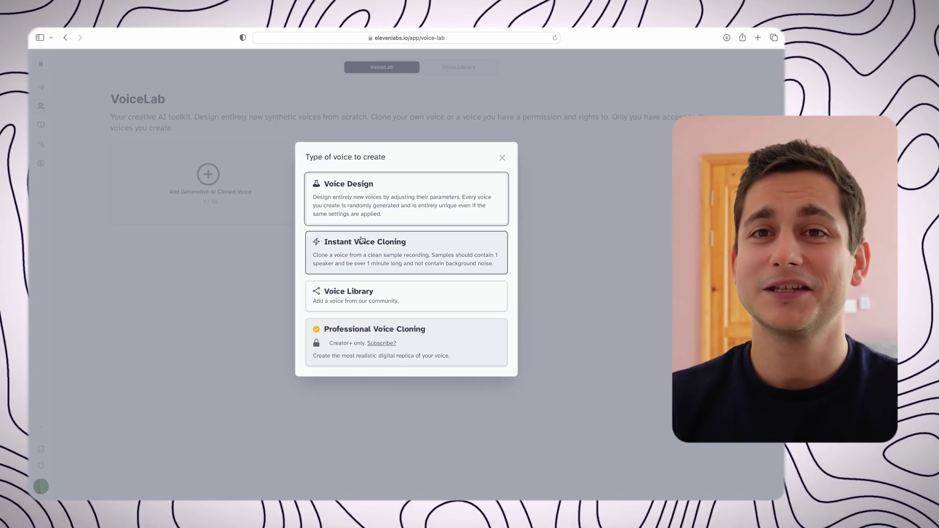
Step: Add an Instant Voice Clone named 'Me' from the sample, confirming consent
click(369, 249)
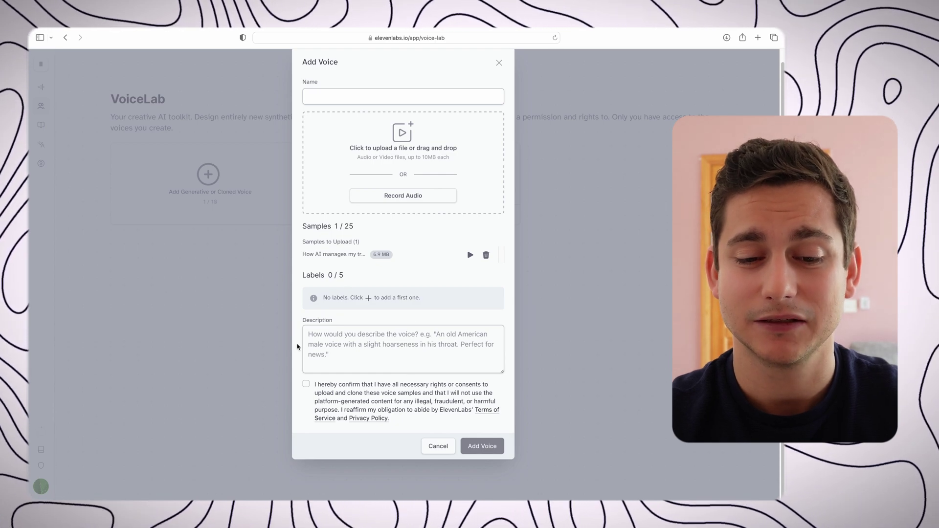
click(306, 384)
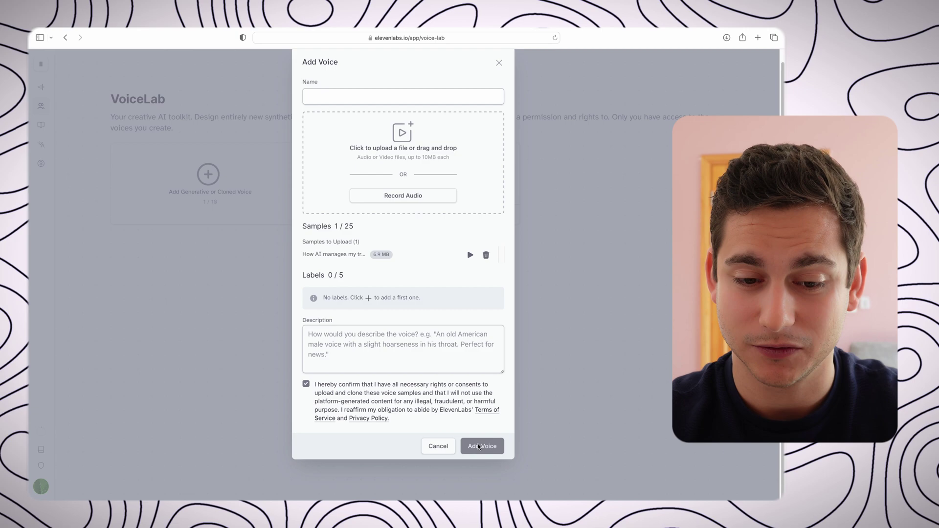
scroll(375, 165, up, 1)
click(348, 109)
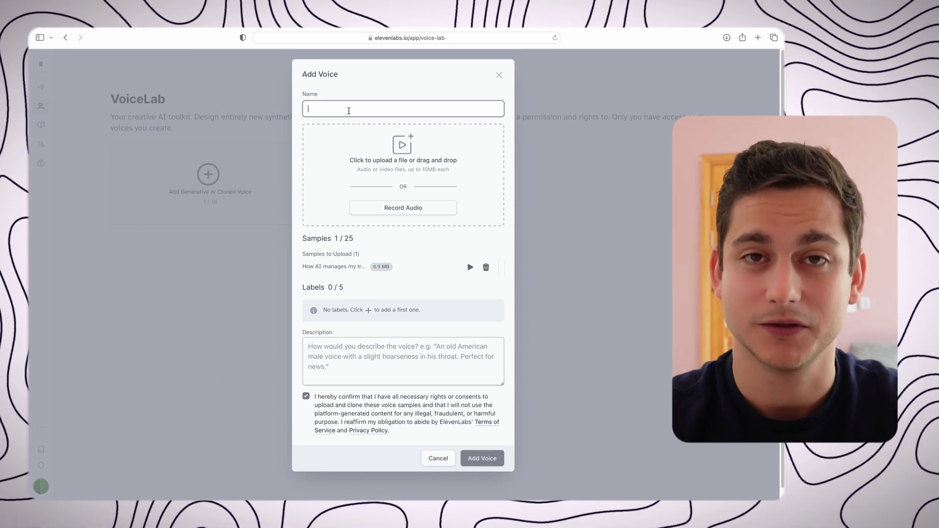
text(Me)
click(472, 455)
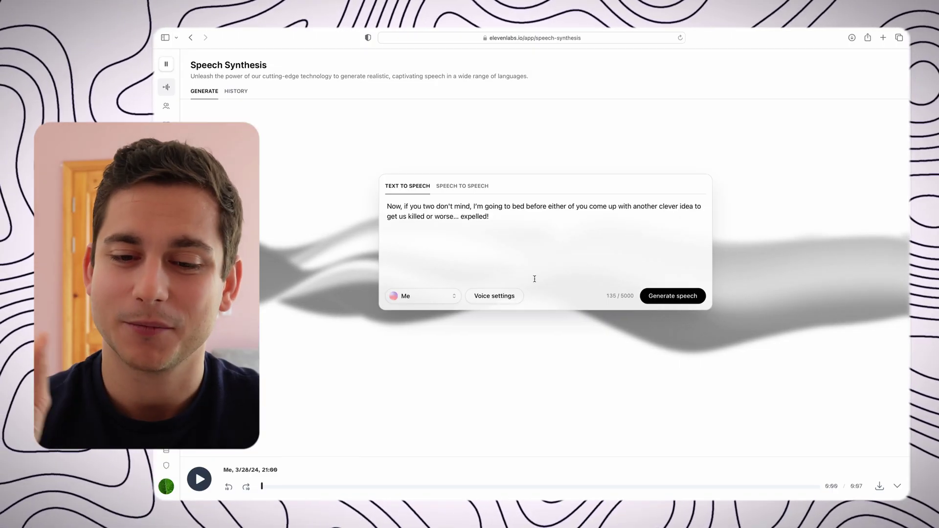
Step: Open Voice settings for the Me voice
click(494, 296)
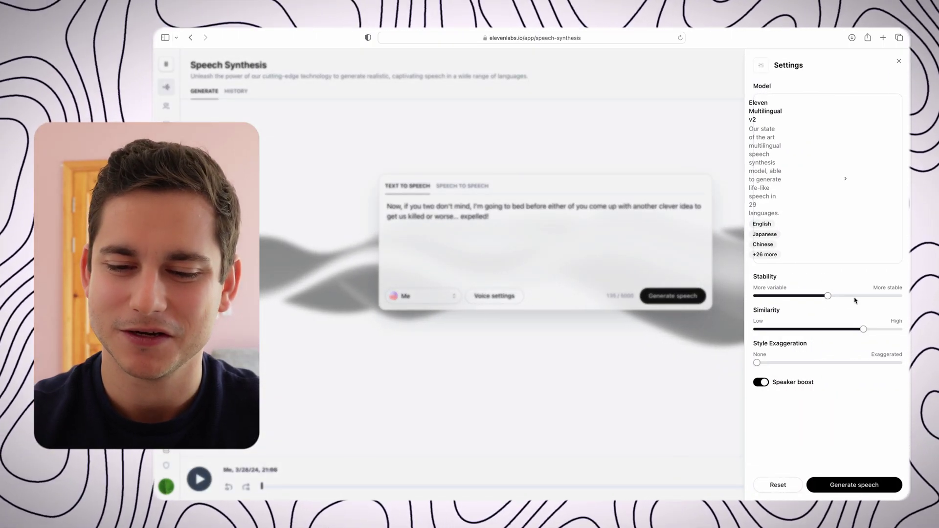
Step: Lower Similarity from 75% to 52% and regenerate the speech
mouse_move(863, 330)
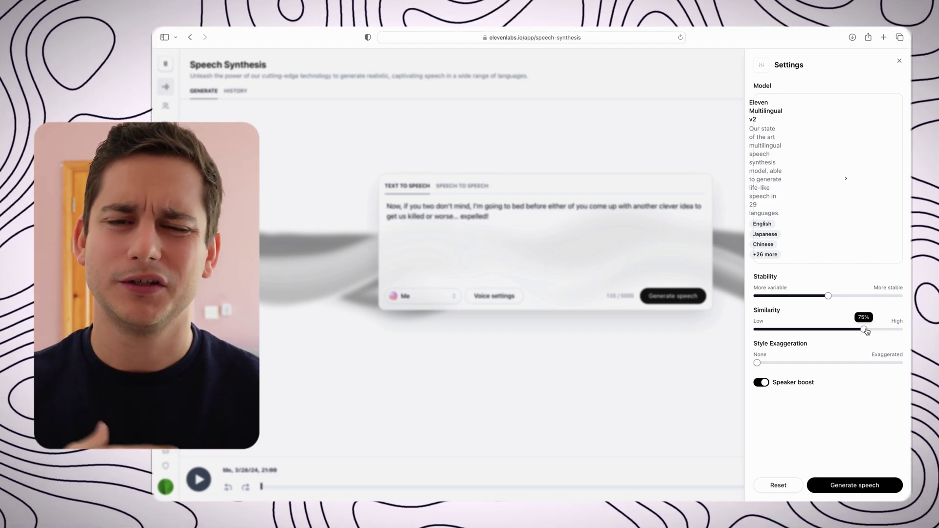
drag(864, 332, 828, 333)
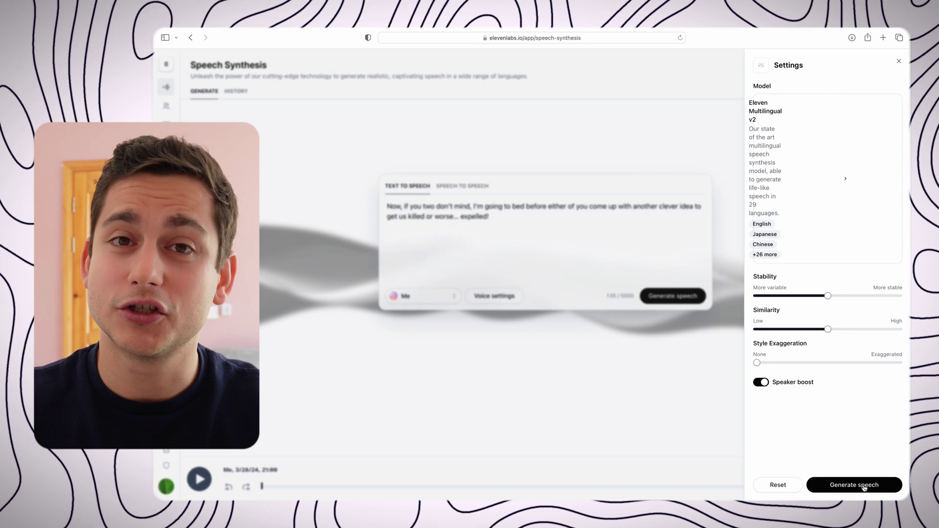
click(863, 486)
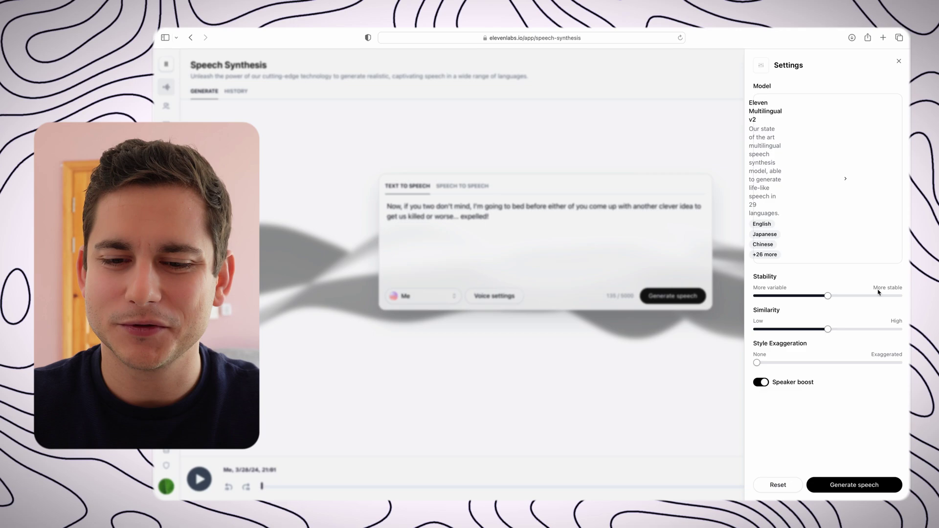
Step: Lower Stability to about 32% and regenerate the speech
mouse_move(829, 295)
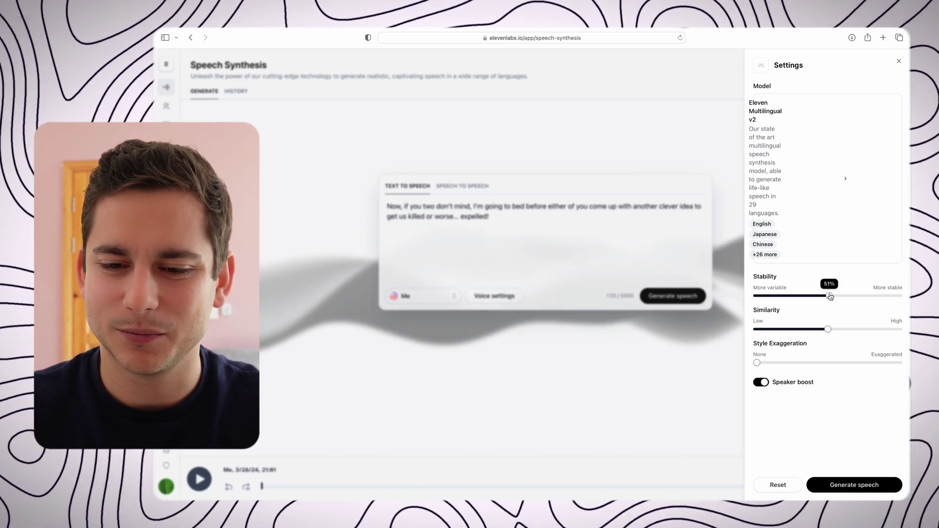
drag(830, 296, 800, 296)
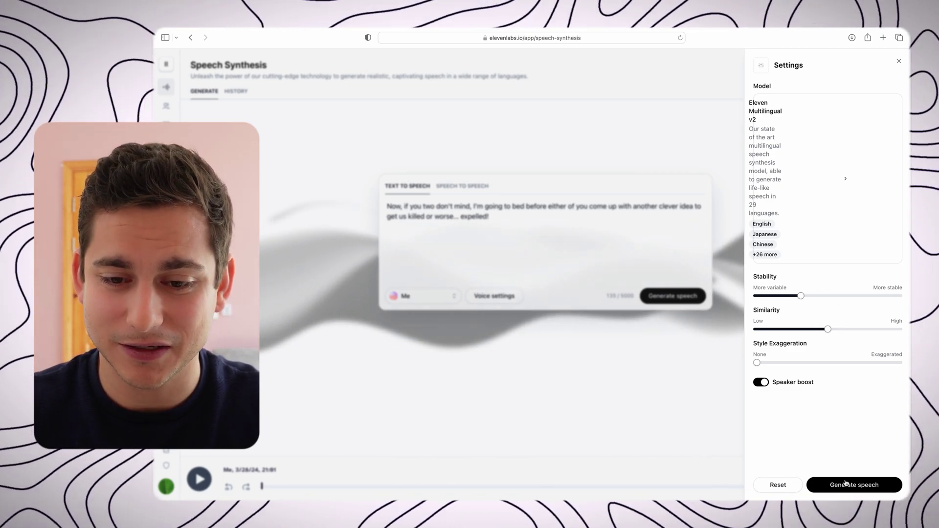
click(845, 484)
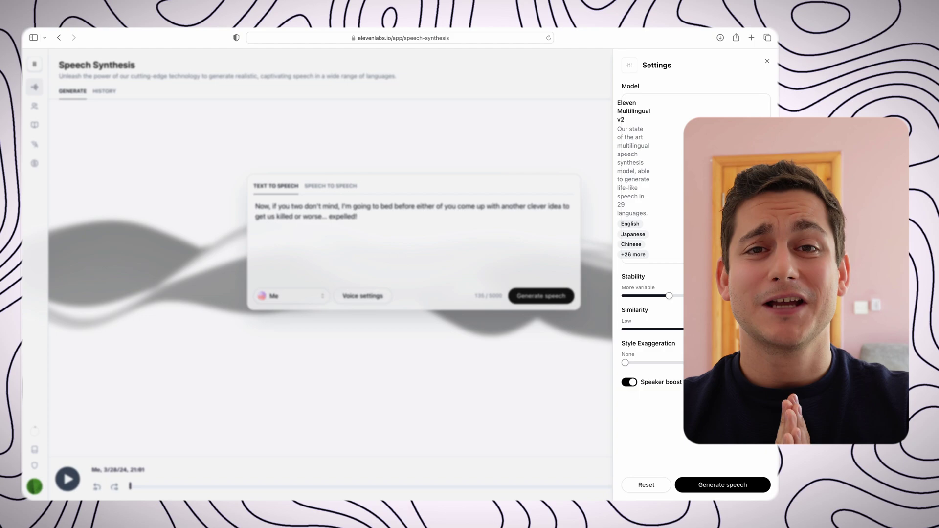
Step: Start a new Dubbing project with the pasted YouTube video link as source
click(767, 63)
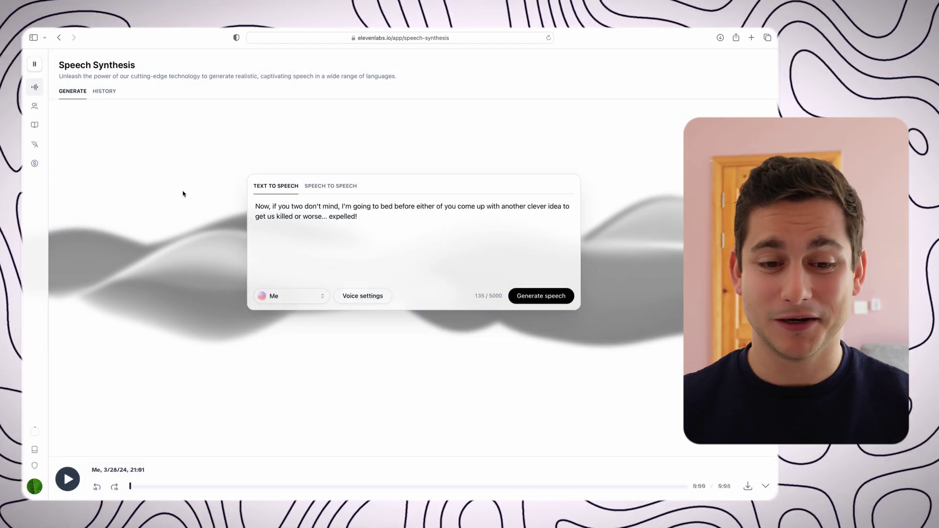
click(34, 144)
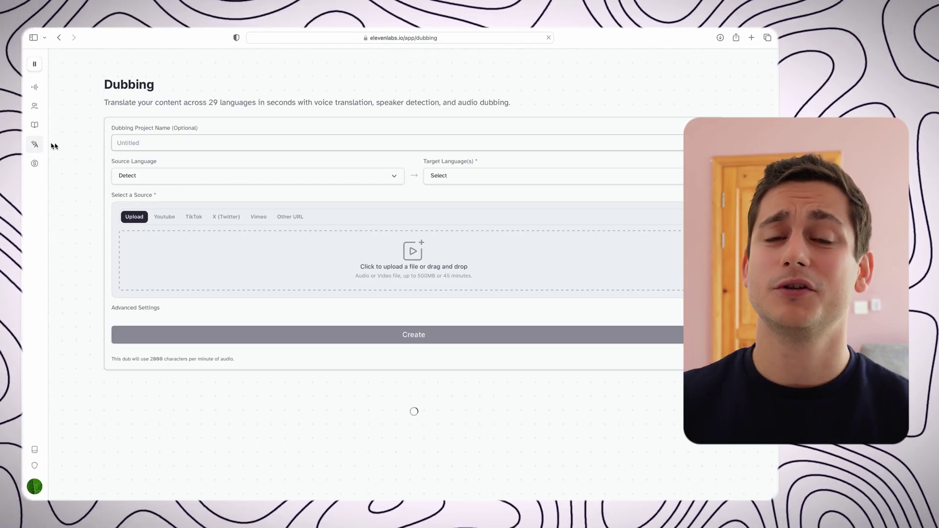
scroll(245, 318, down, 2)
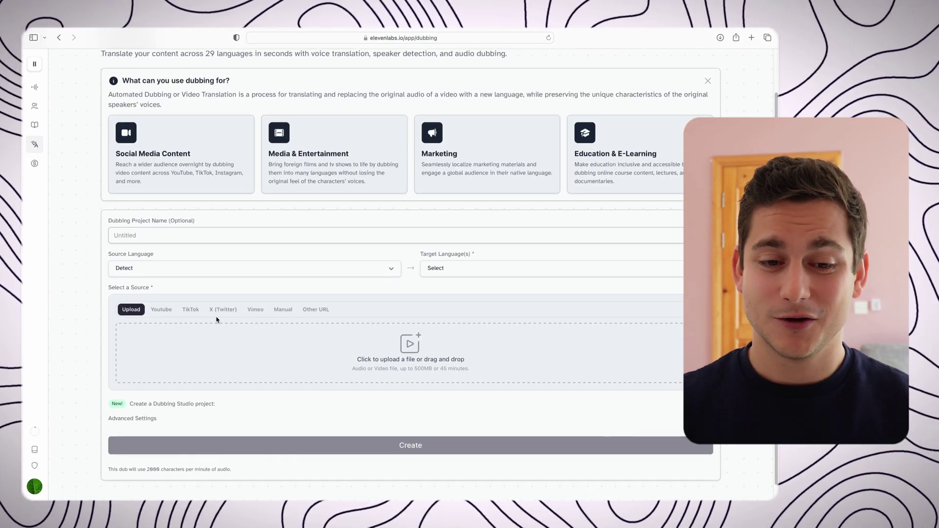
click(157, 324)
click(244, 352)
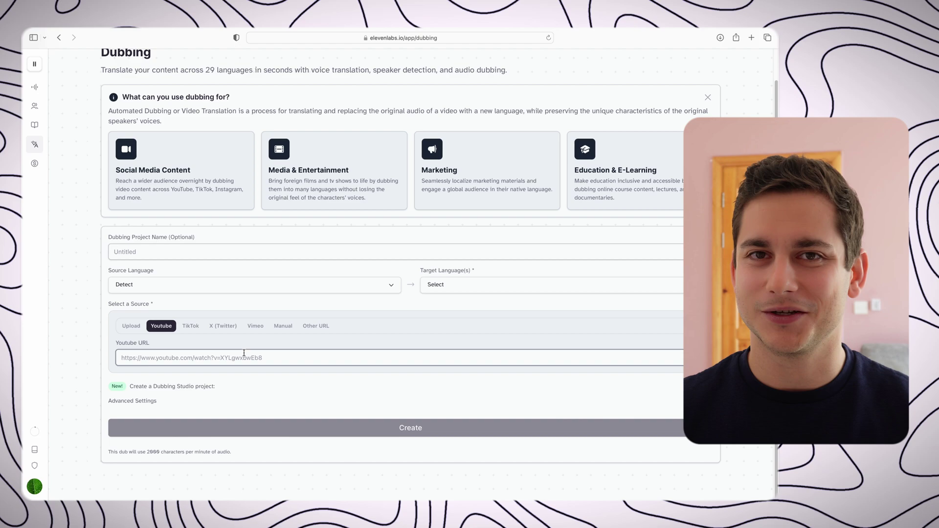
text(https://www.youtube.com/watch?v=4kfCq1nzxyA&)
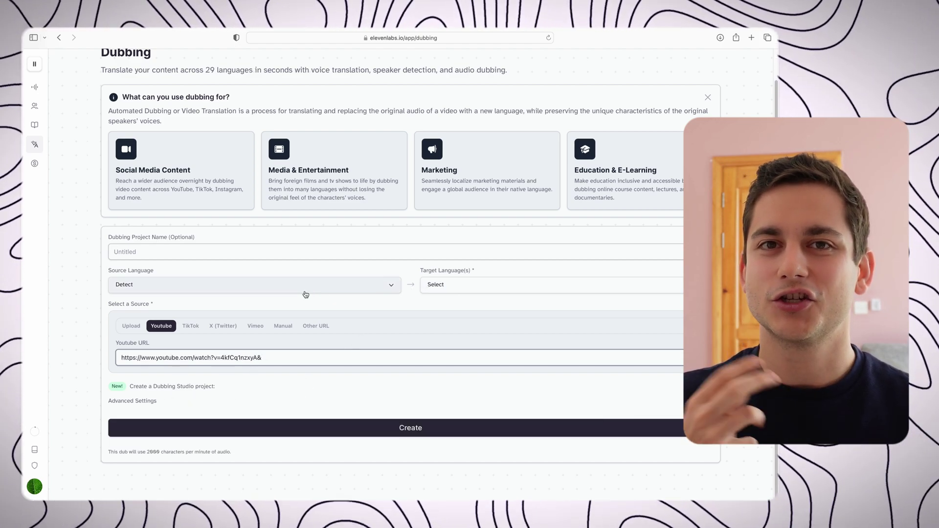
Step: Set the target language to German and create the dub
click(357, 292)
click(357, 288)
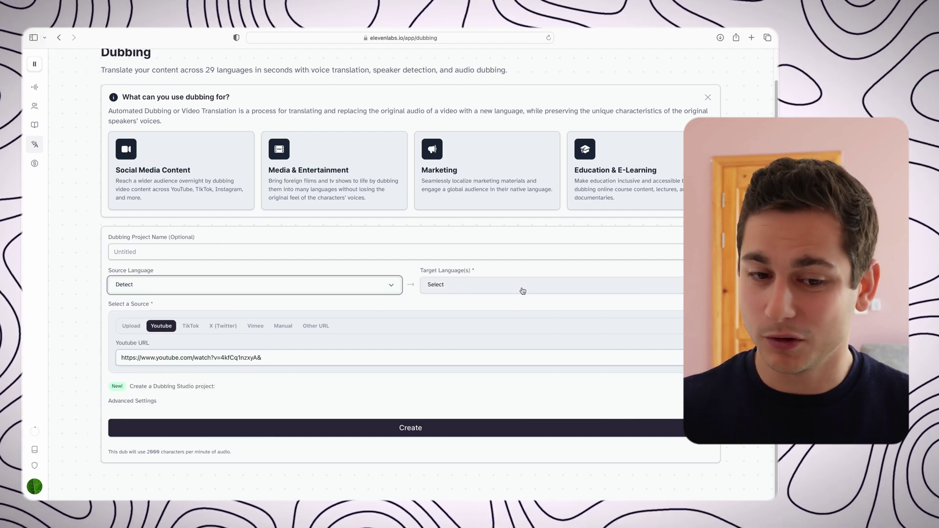
click(522, 287)
scroll(474, 355, down, 1)
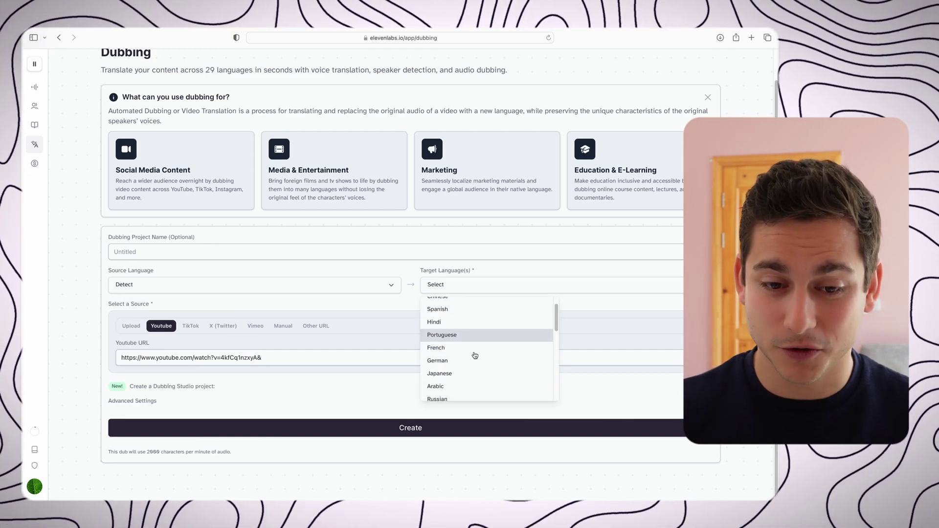
click(469, 361)
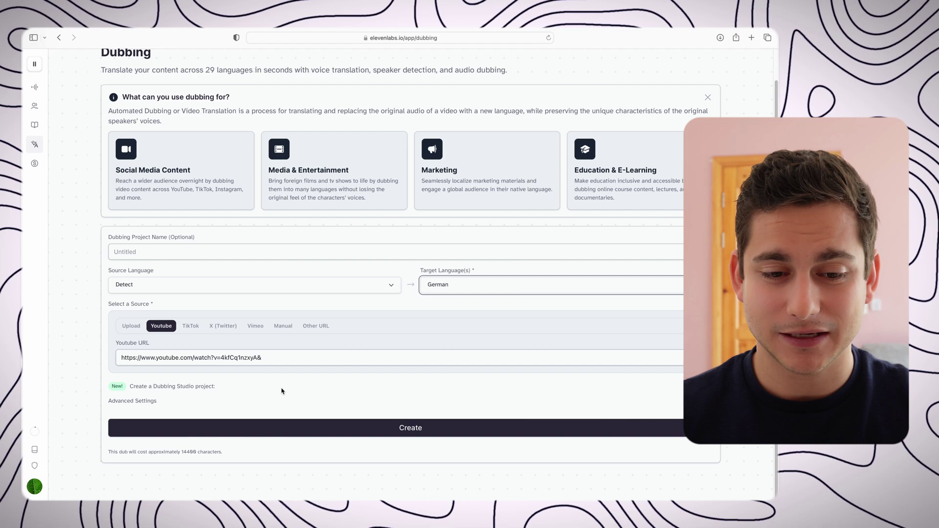
click(332, 425)
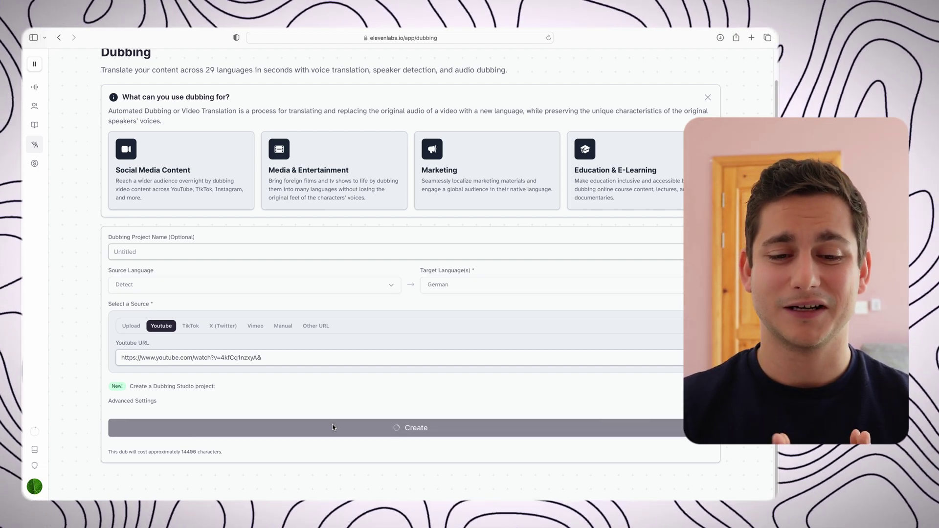
scroll(332, 427, down, 3)
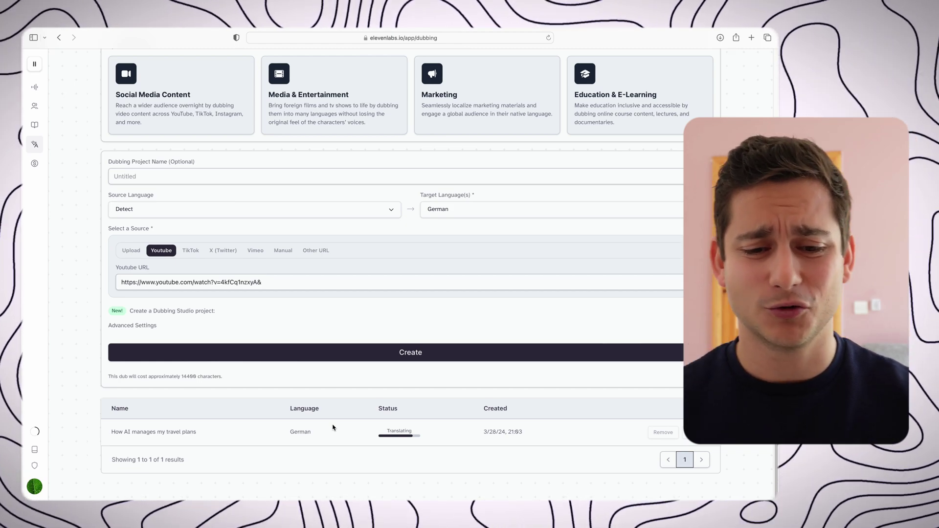
Step: Play the finished German dub preview of 'How AI manages my travel plans', then close it
click(681, 433)
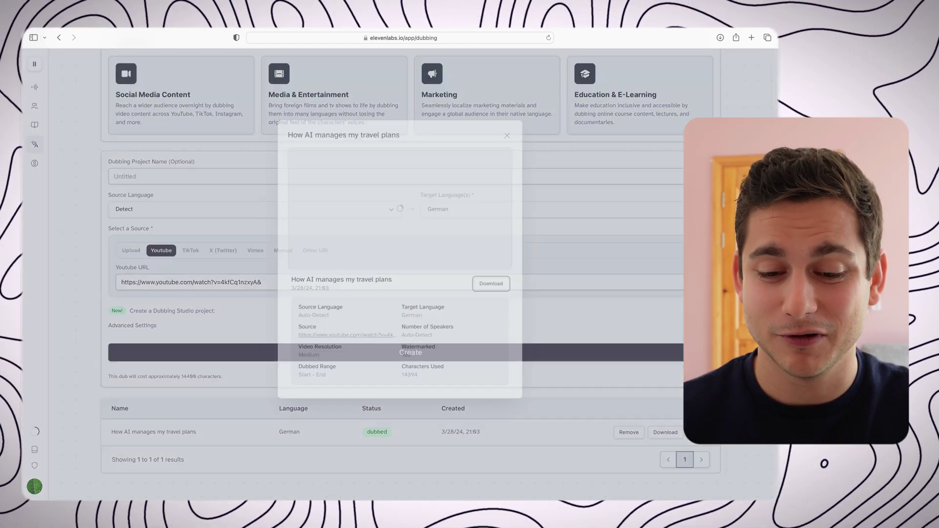
click(397, 222)
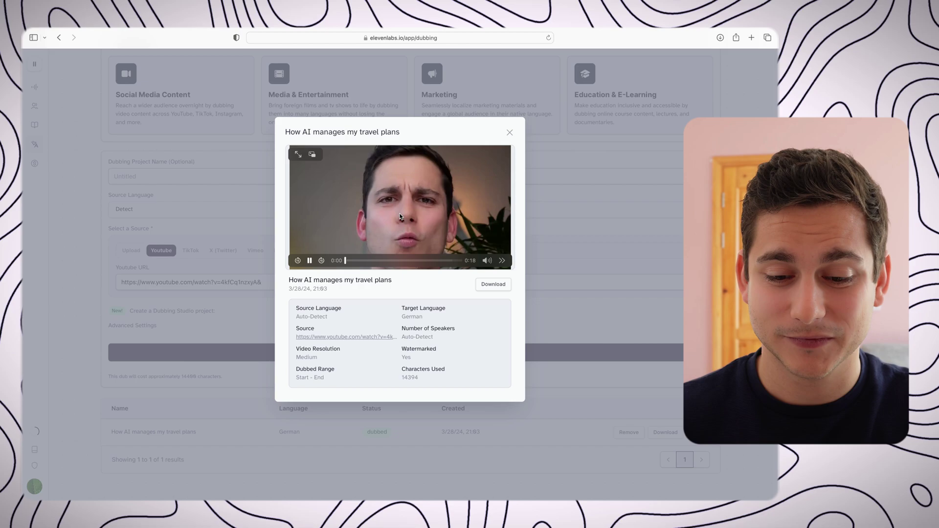
key(XF86AudioRaiseVolume)
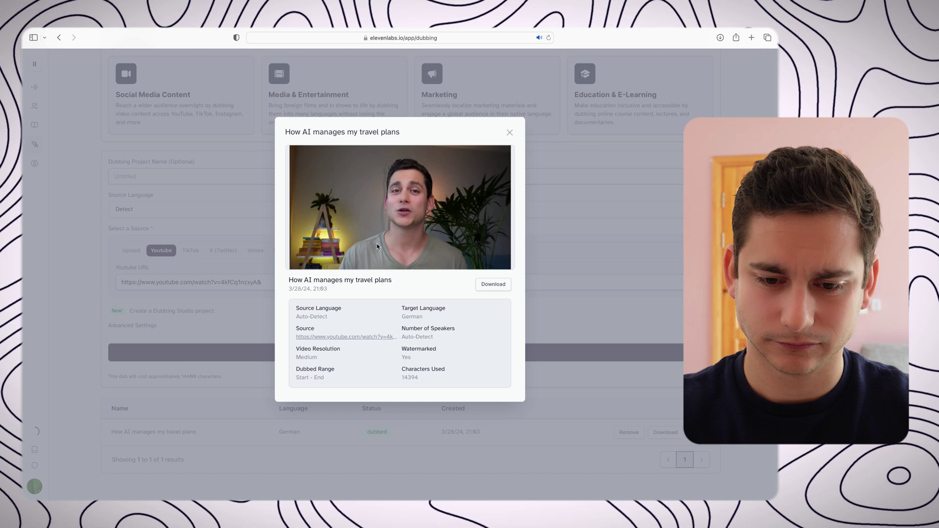
click(515, 409)
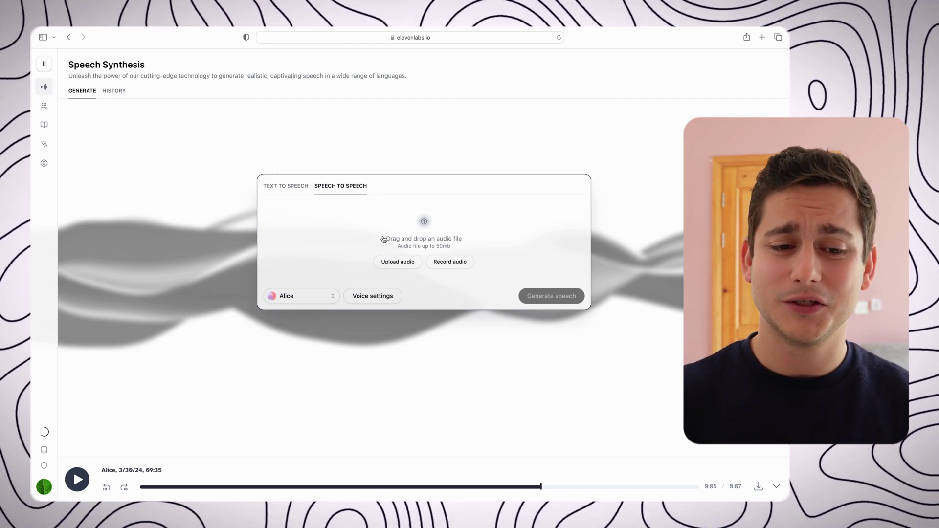
Step: Upload Untitled.wav for Speech to Speech
click(396, 262)
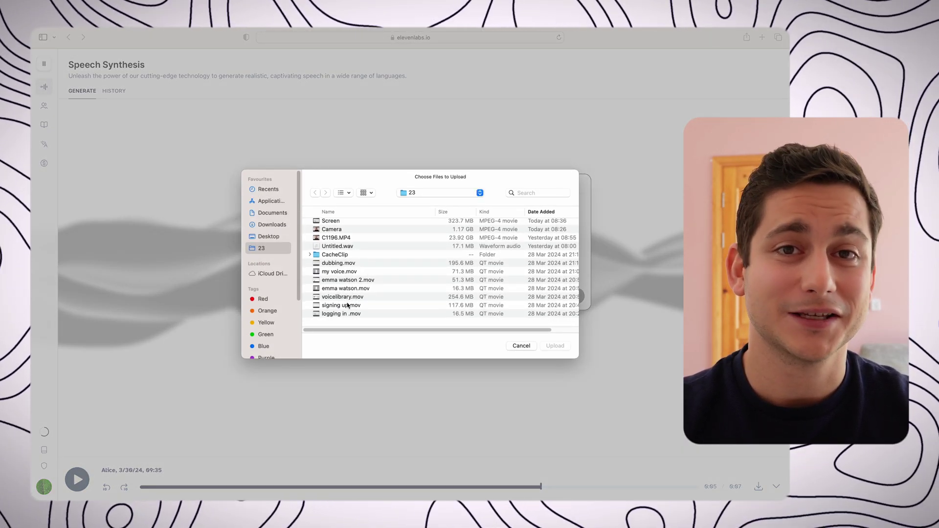
click(341, 251)
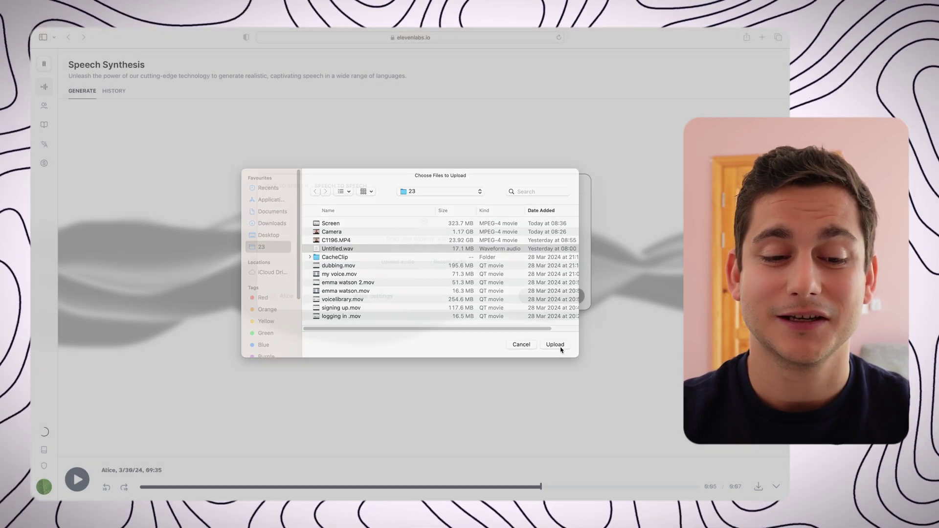
click(553, 345)
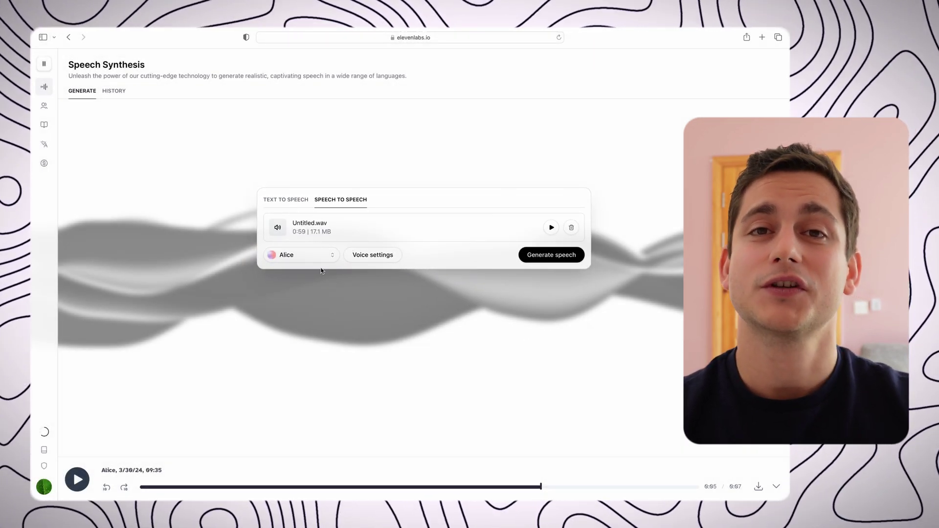
Step: Switch the target voice to Adam and generate the converted speech
click(323, 264)
scroll(284, 208, down, 3)
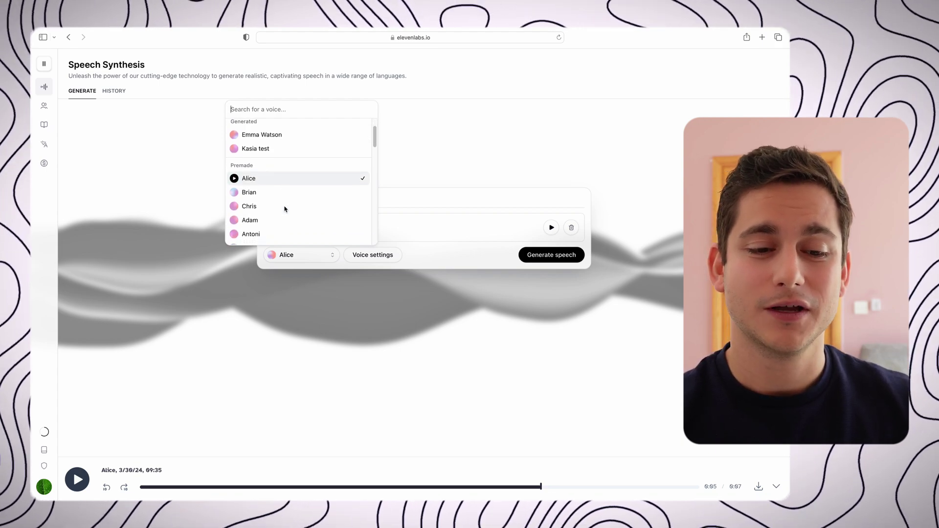
click(277, 201)
click(551, 258)
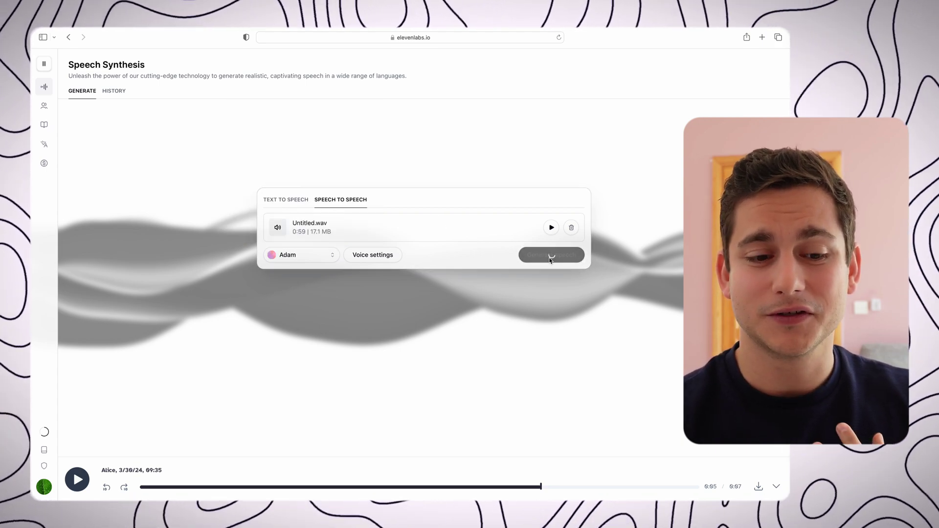